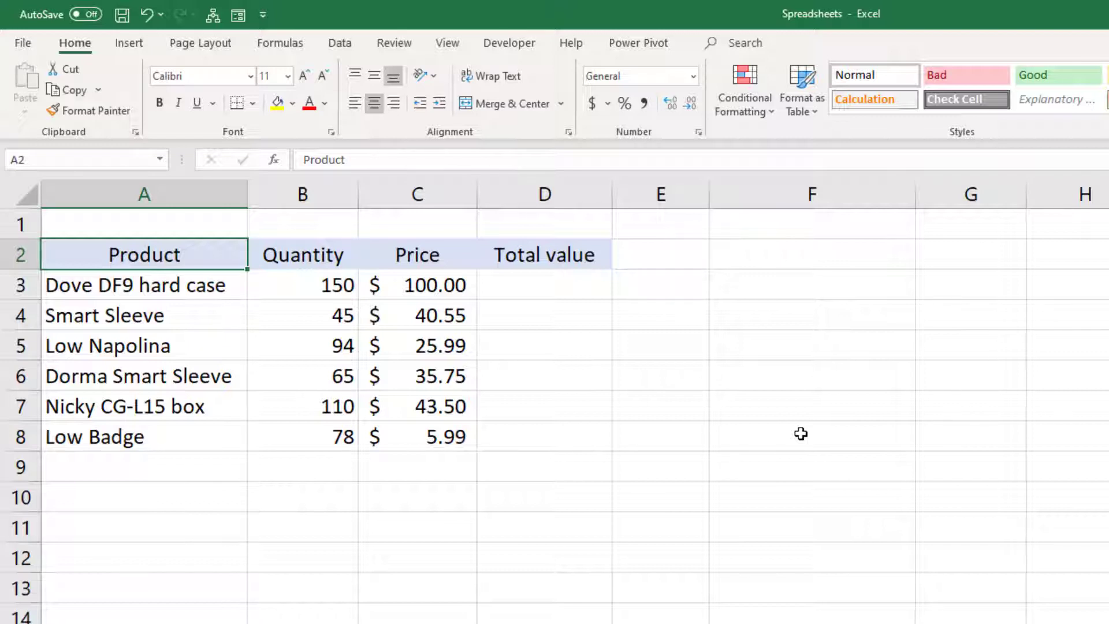
# Step: Calculate the first product's total value in D3 with =B3*C3 and fill the formula down to D8
pyautogui.click(574, 291)
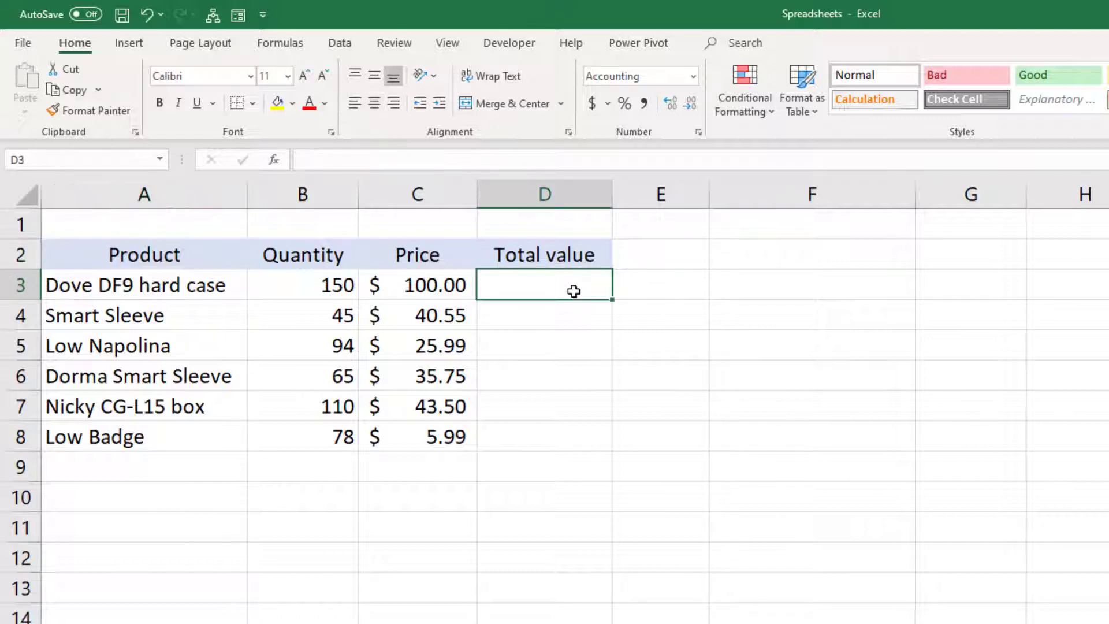
pyautogui.write('=')
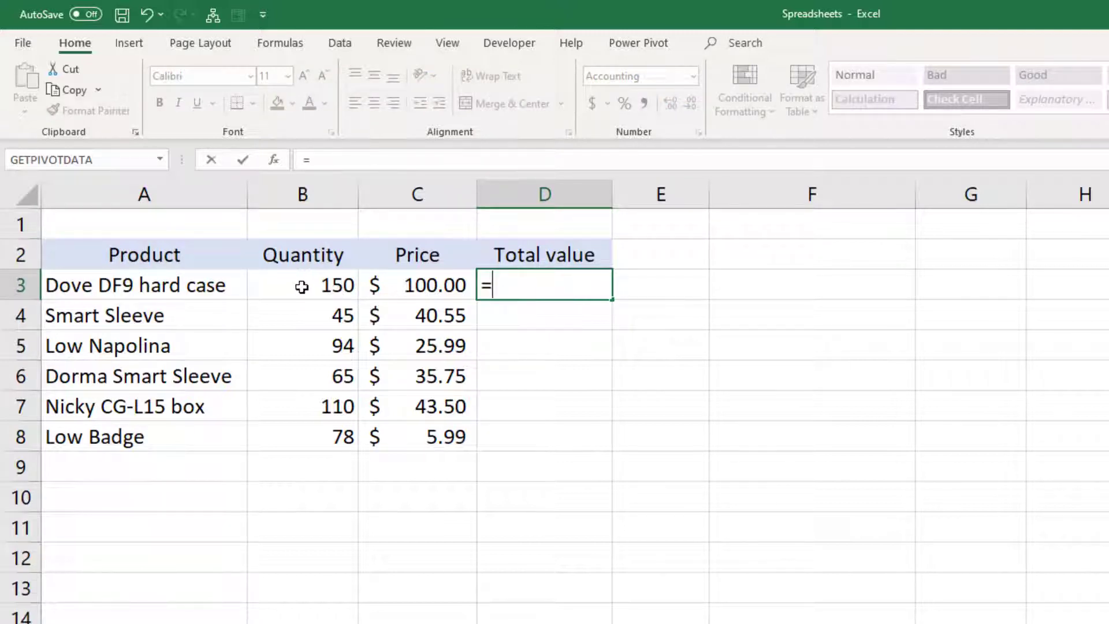
pyautogui.click(301, 286)
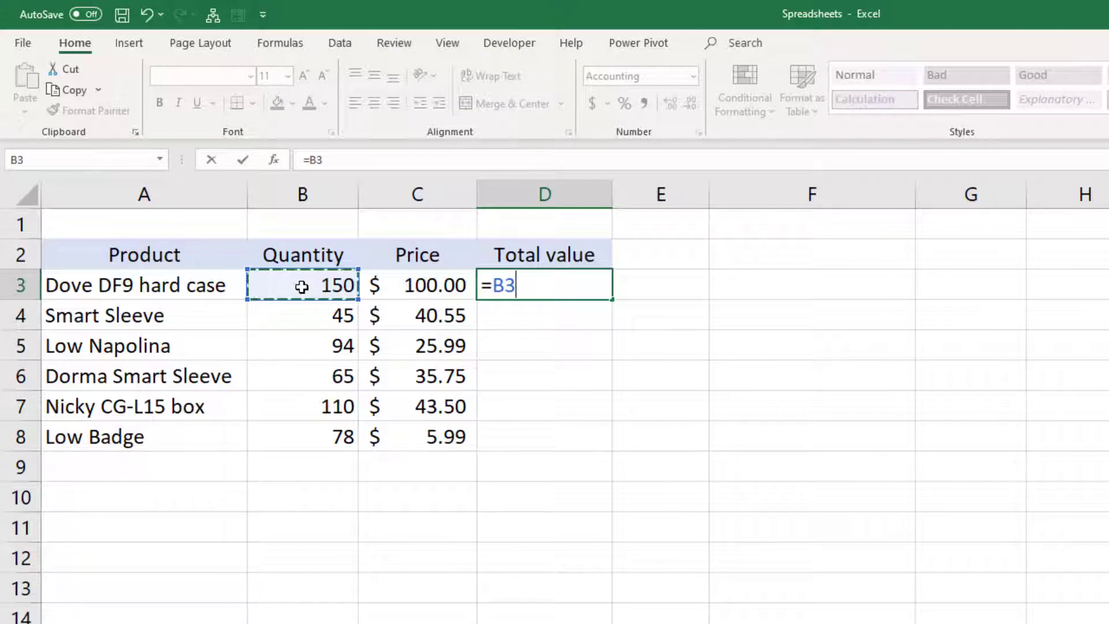
pyautogui.write('*')
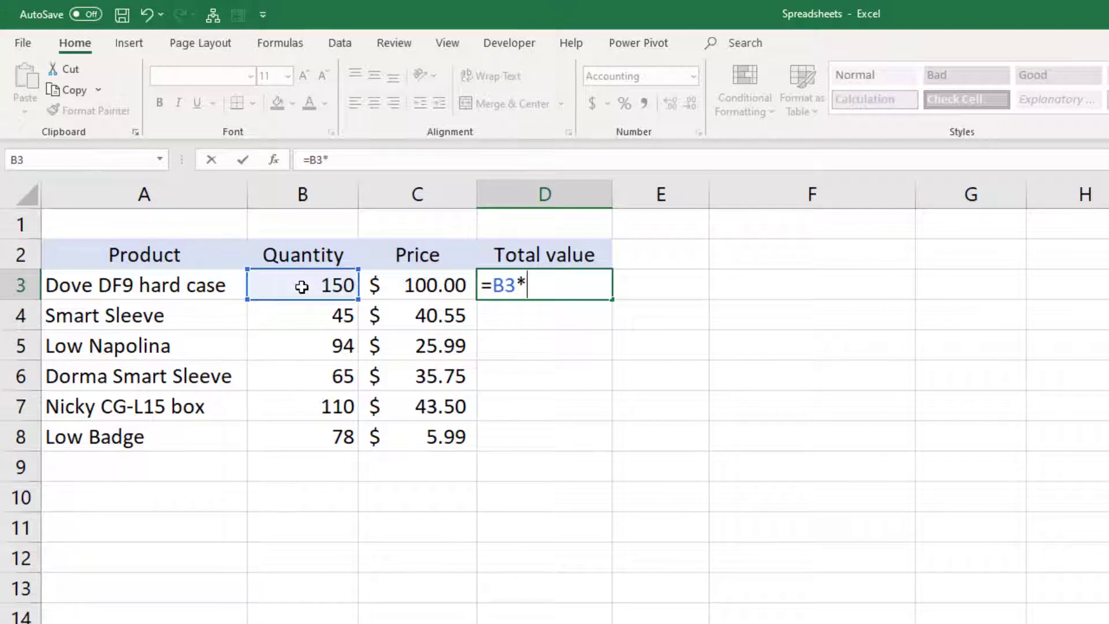
pyautogui.click(416, 285)
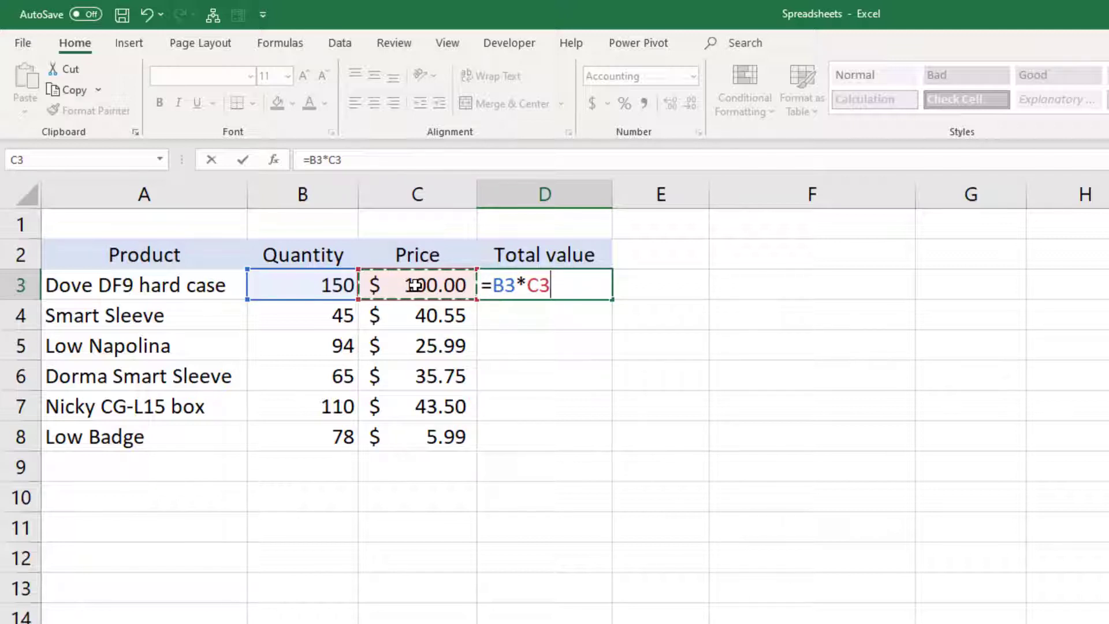
pyautogui.press('Return')
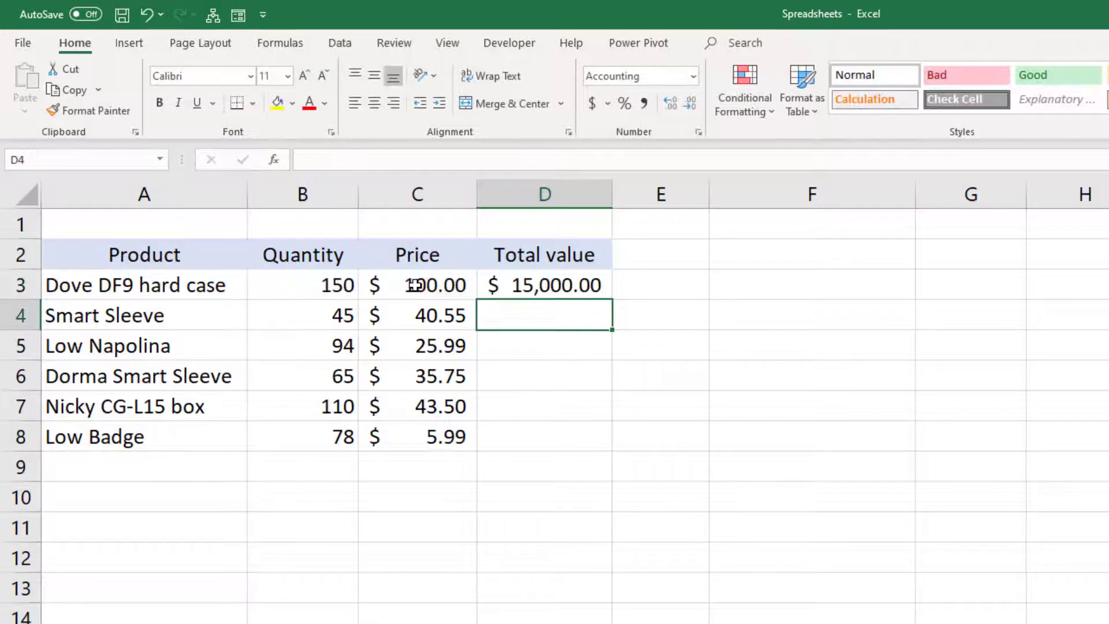
pyautogui.click(548, 283)
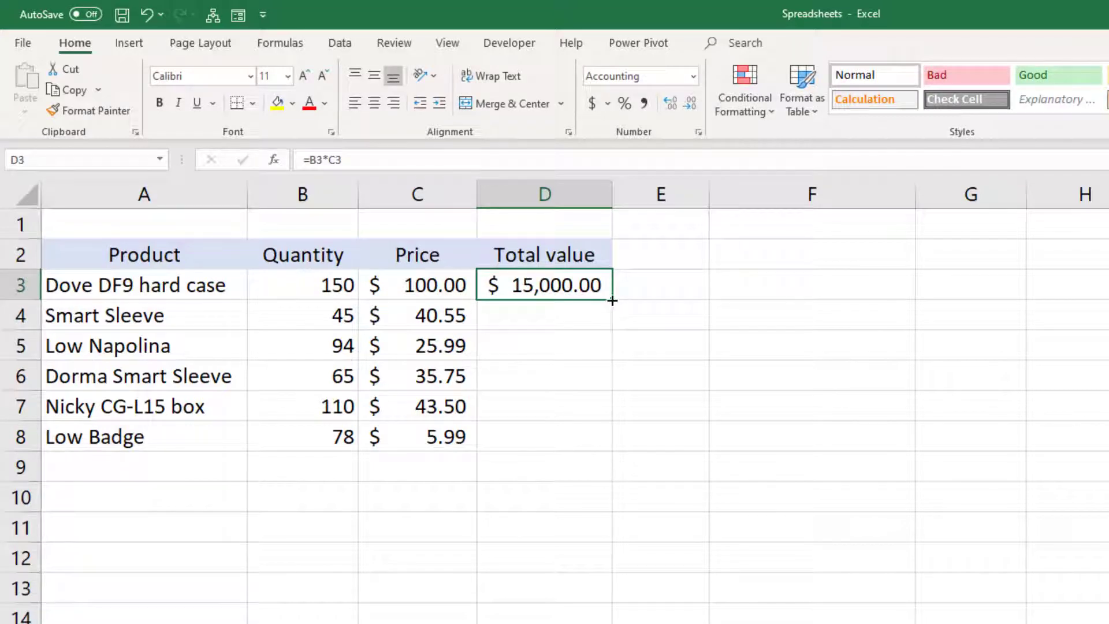
pyautogui.moveTo(611, 301); pyautogui.dragTo(602, 448)
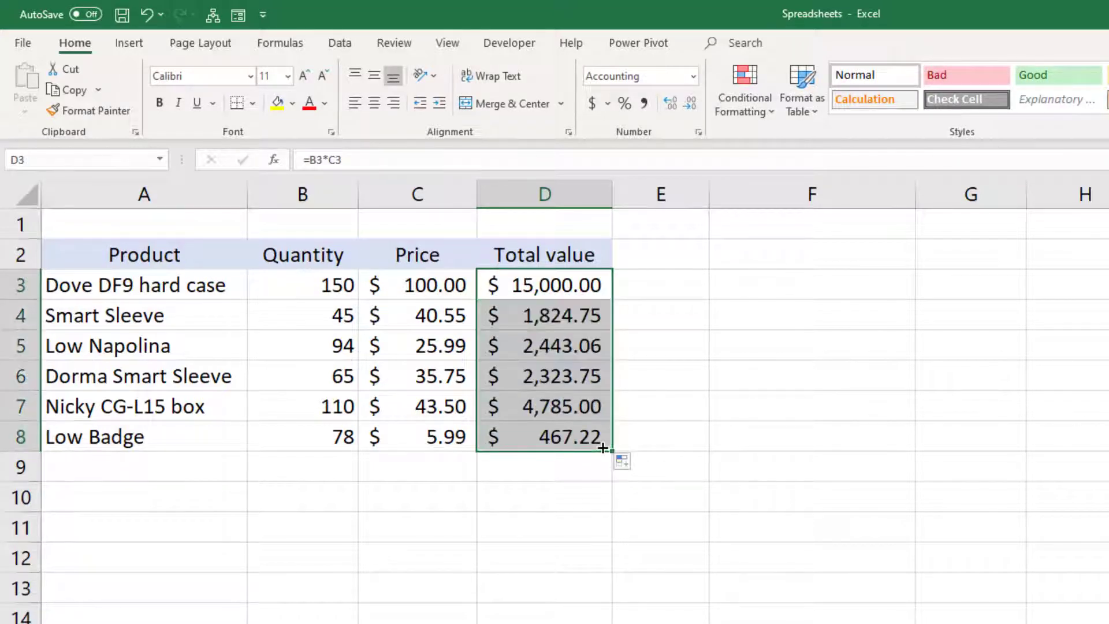
# Step: Examine the cell references in the Total value formulas of the first and last products, D3 and D8
pyautogui.click(562, 438)
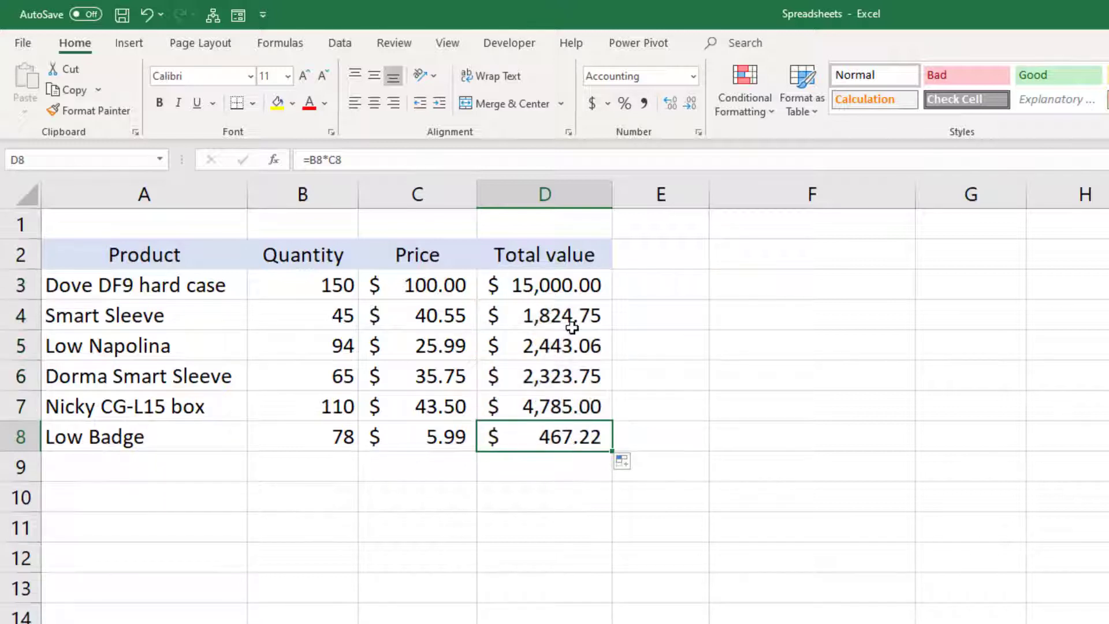
pyautogui.doubleClick(555, 287)
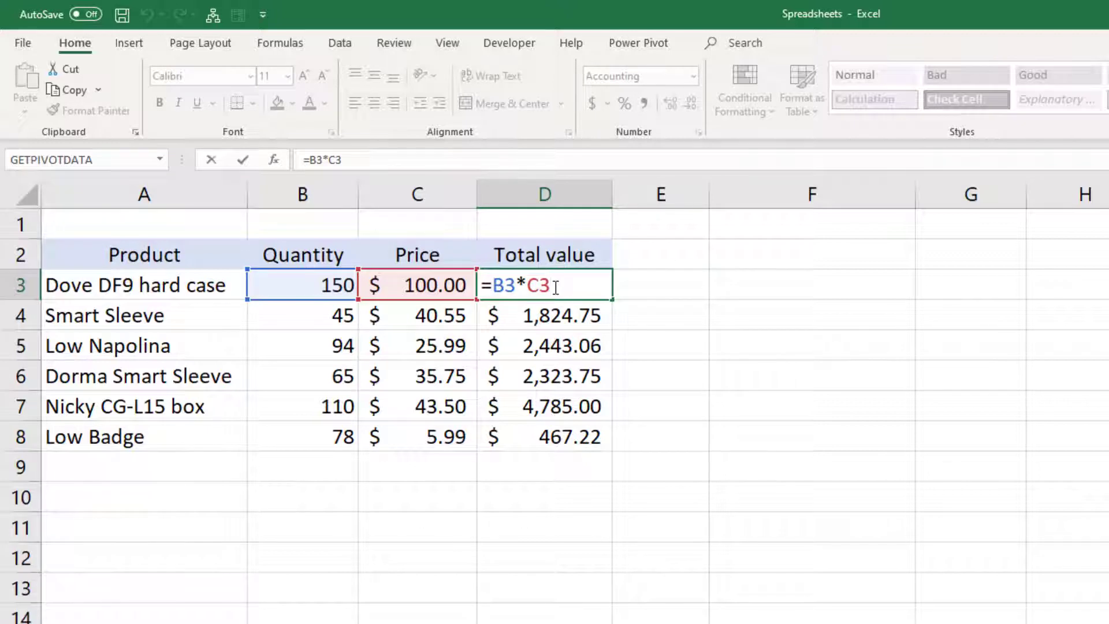
pyautogui.hotkey('ctrl', 'Return')
pyautogui.doubleClick(547, 443)
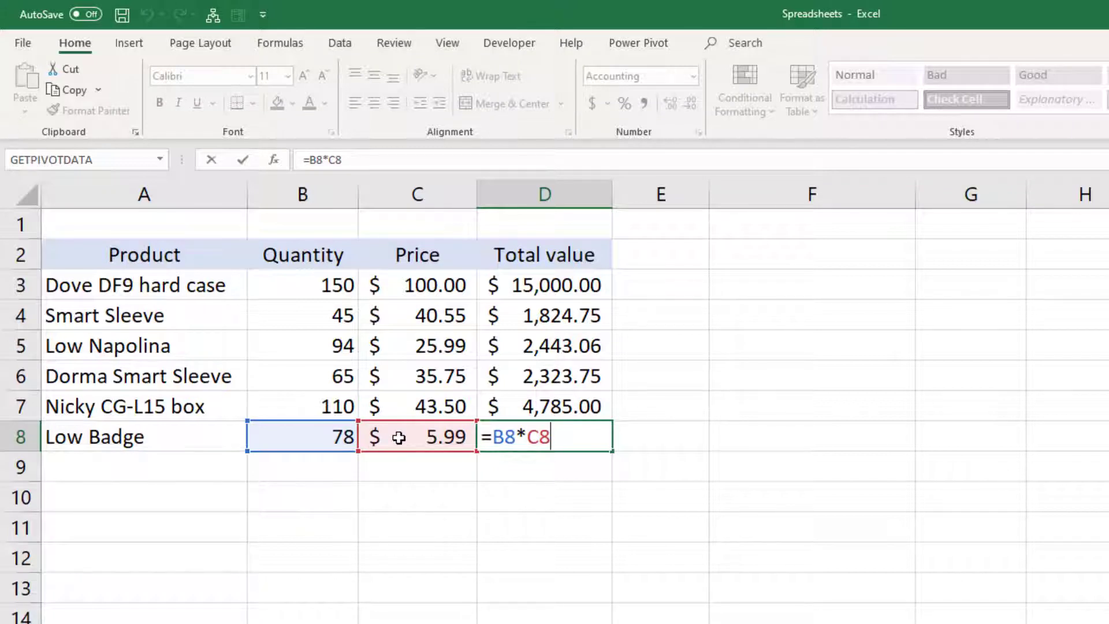
pyautogui.press('Return')
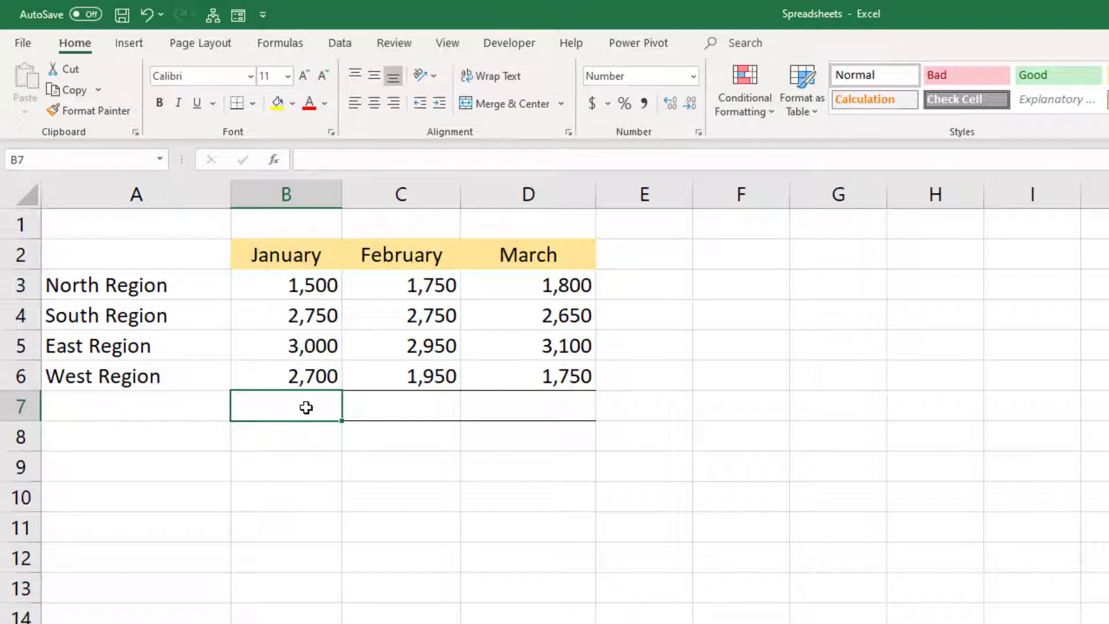
# Step: Total the January column in B7 with =SUM(B3:B6) and fill the formula across to March in D7
pyautogui.hotkey('alt', '=')
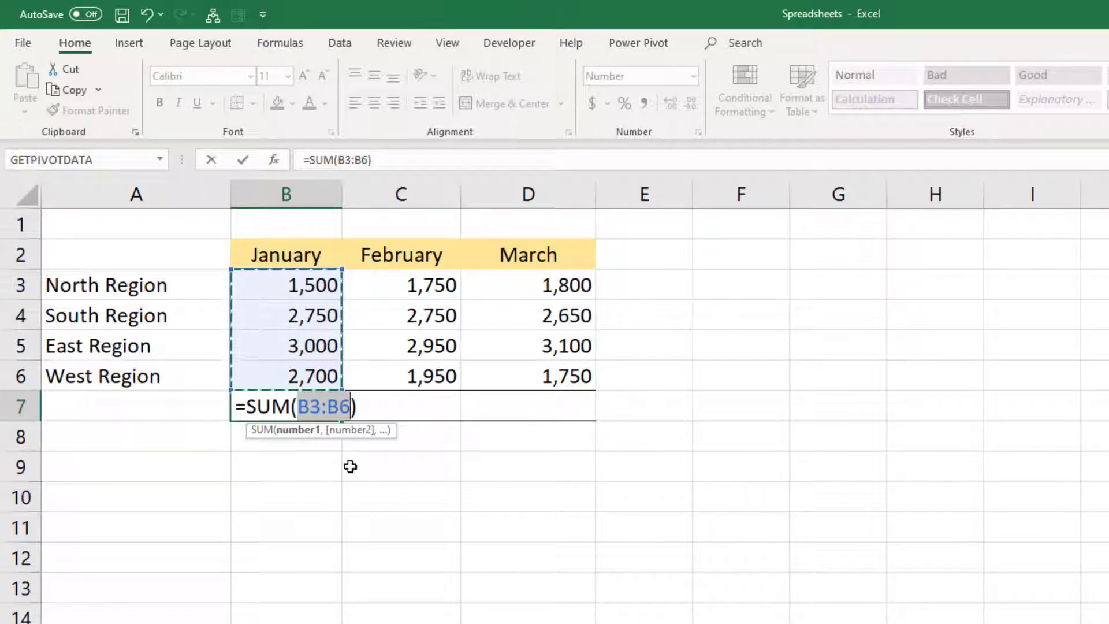
pyautogui.press('Return')
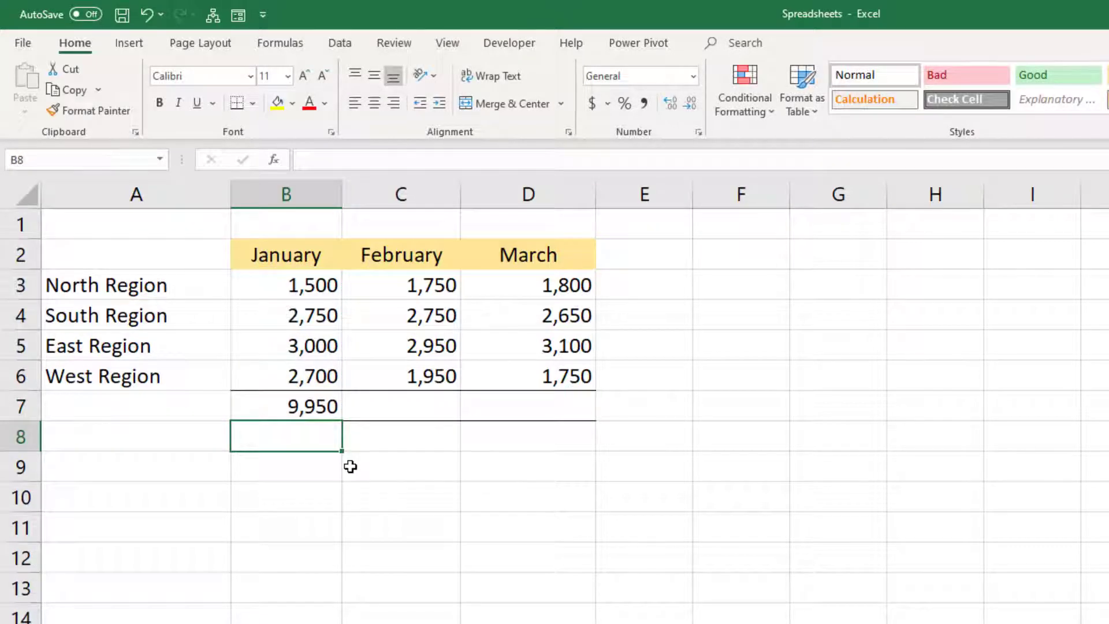
pyautogui.click(296, 406)
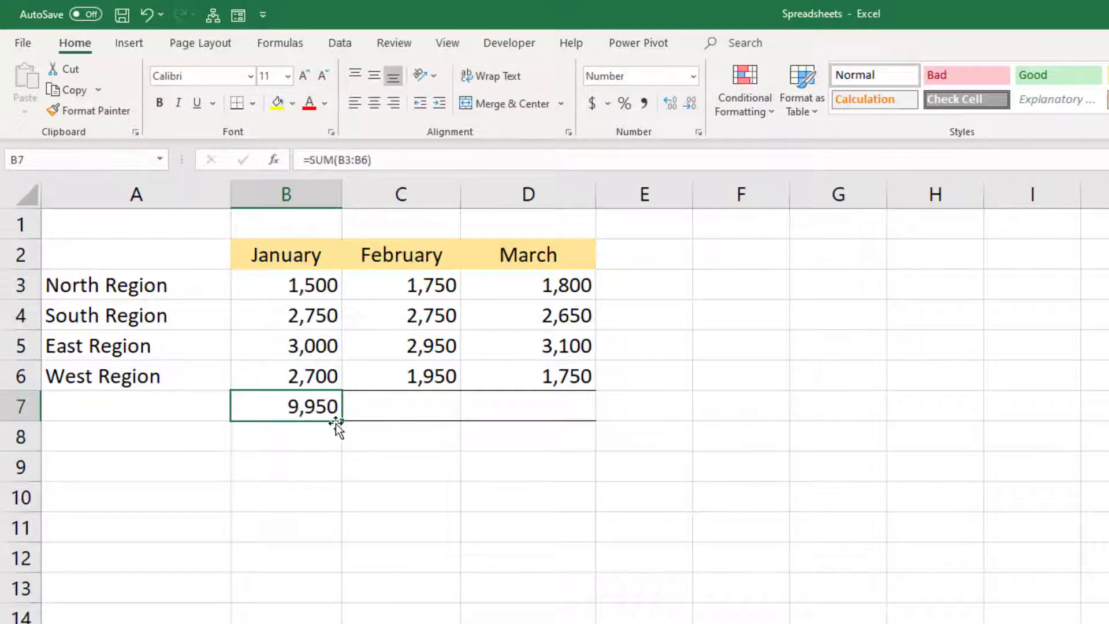
pyautogui.moveTo(345, 421); pyautogui.dragTo(550, 422)
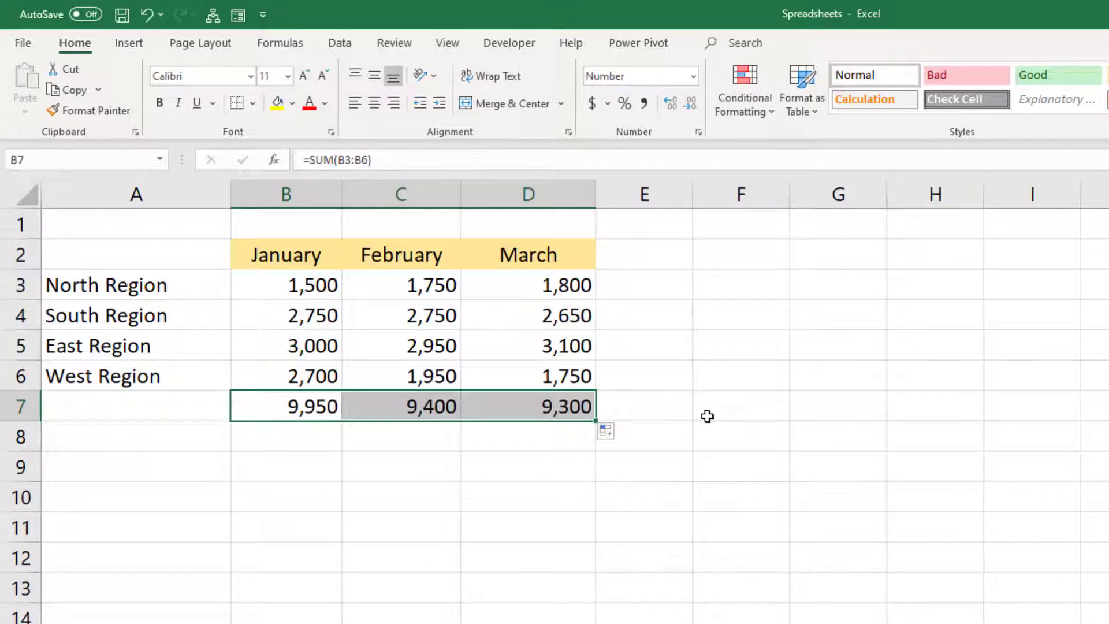
# Step: Examine the ranges used by the January and March total formulas in B7 and D7
pyautogui.doubleClick(283, 406)
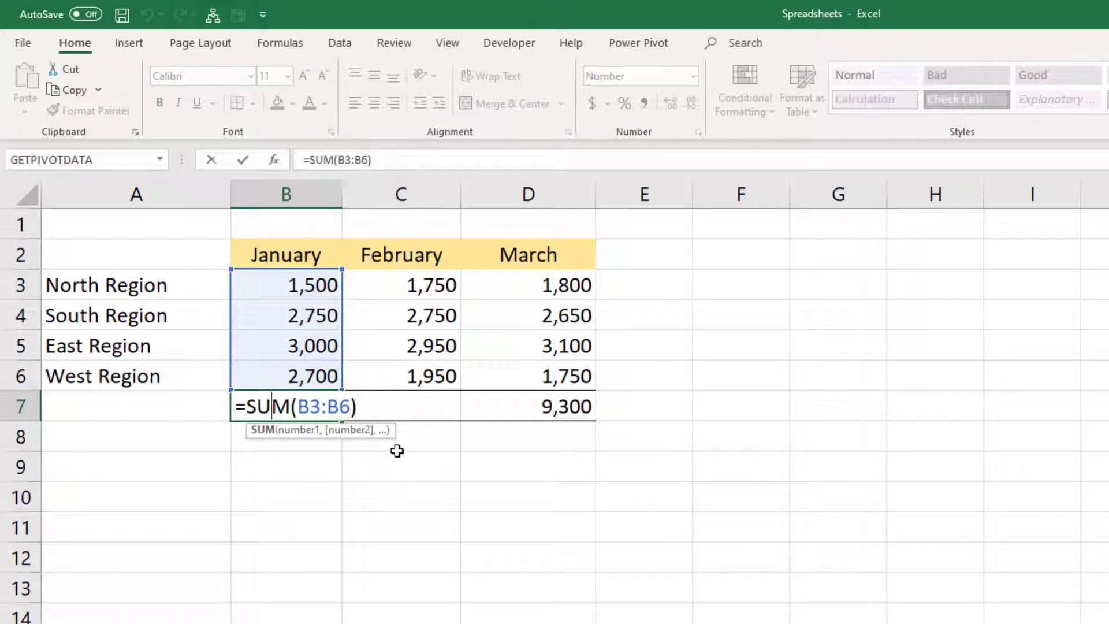
pyautogui.press('Escape')
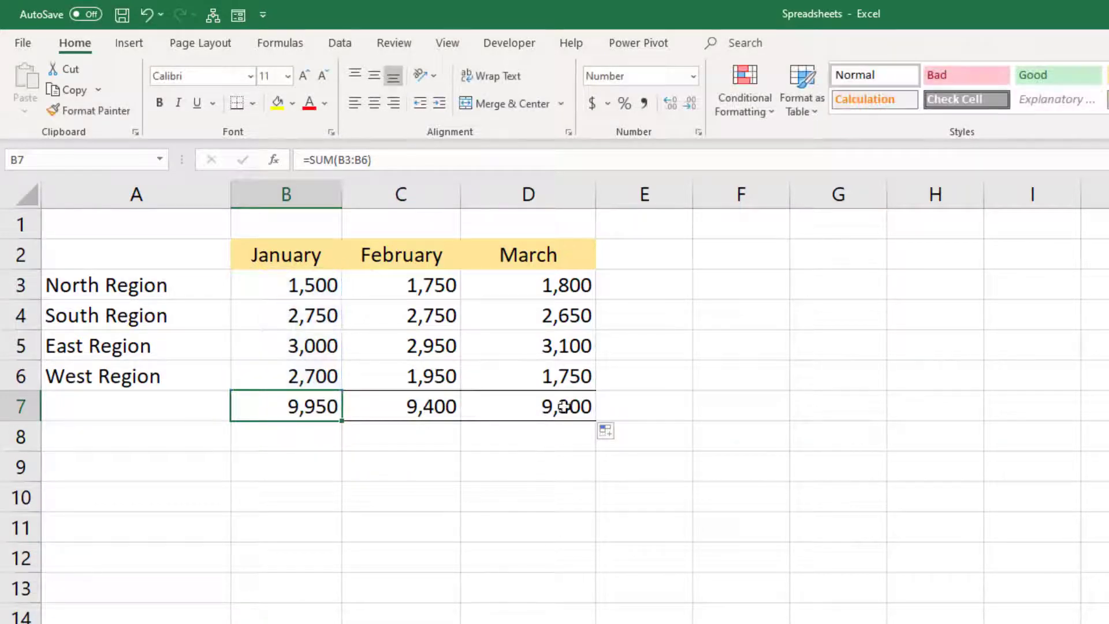
pyautogui.click(555, 407)
pyautogui.doubleClick(555, 408)
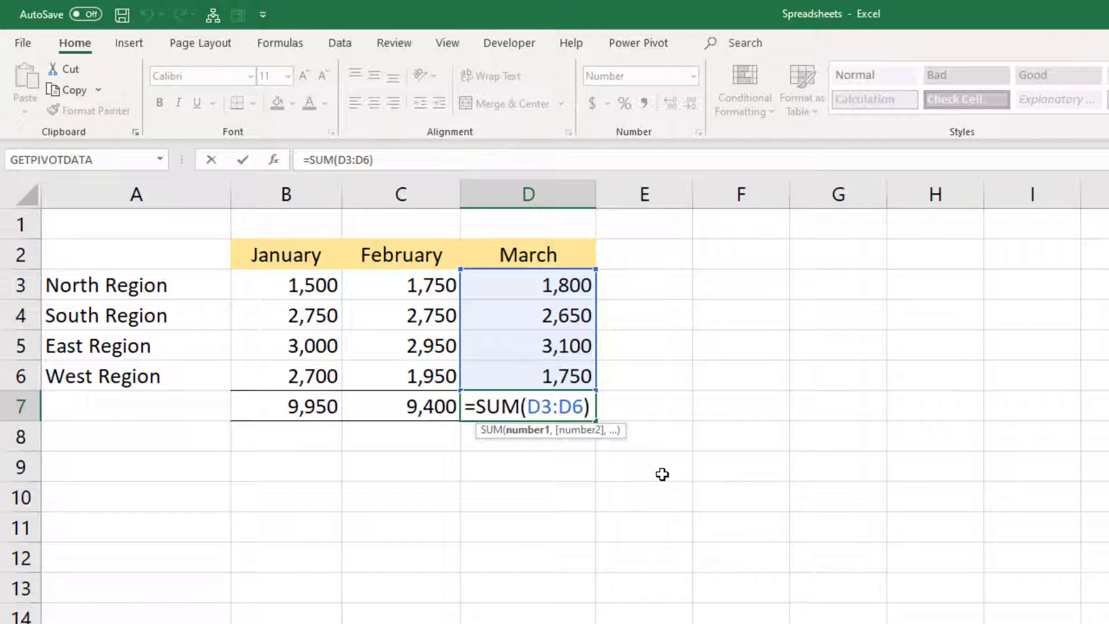
pyautogui.press('Return')
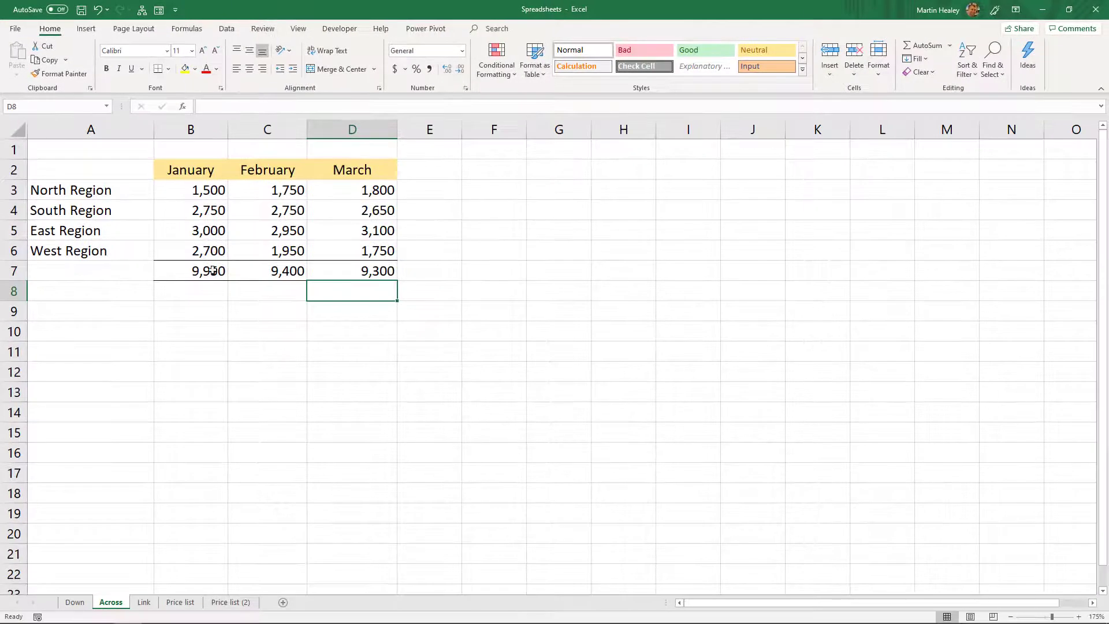
# Step: On the Link sheet, link cell F7 to the North Region label with =Across!A3 and check the formula
pyautogui.click(143, 602)
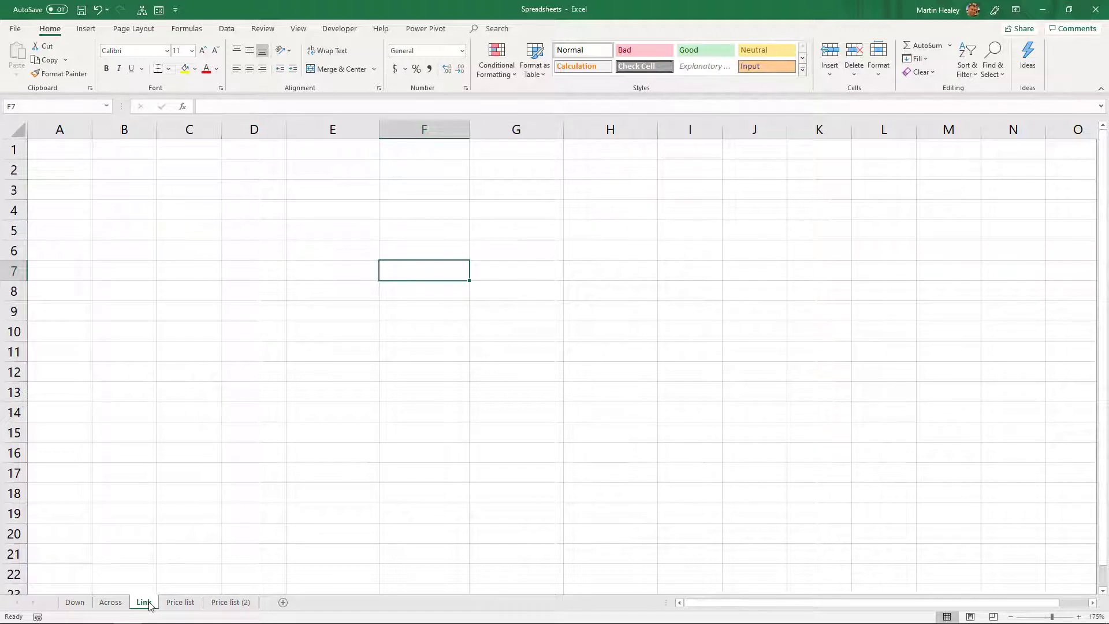
pyautogui.write('=')
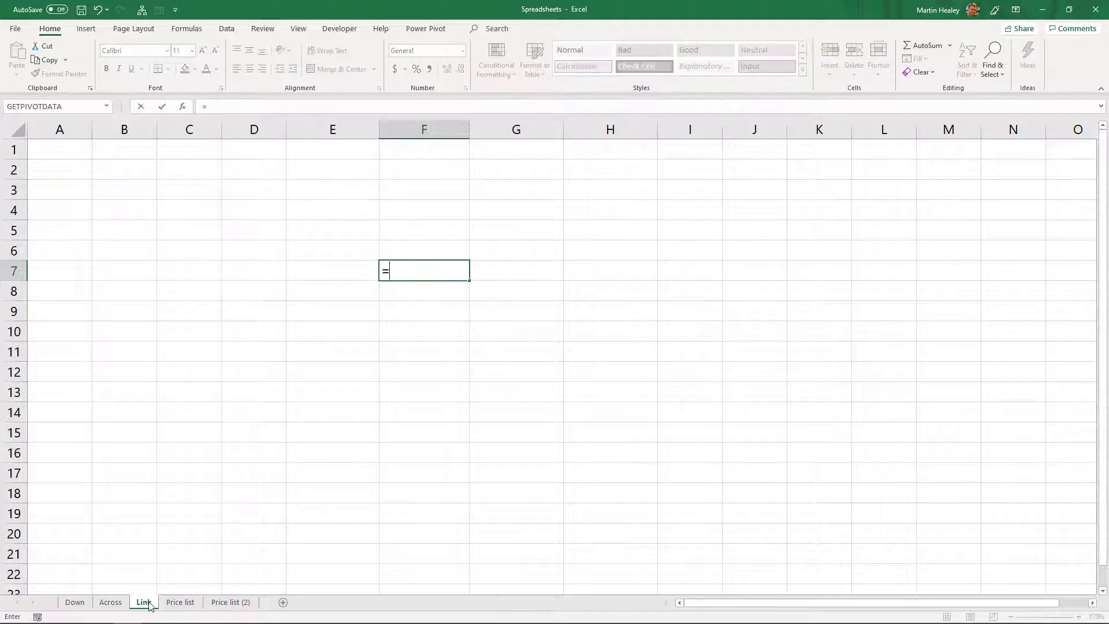
pyautogui.click(112, 603)
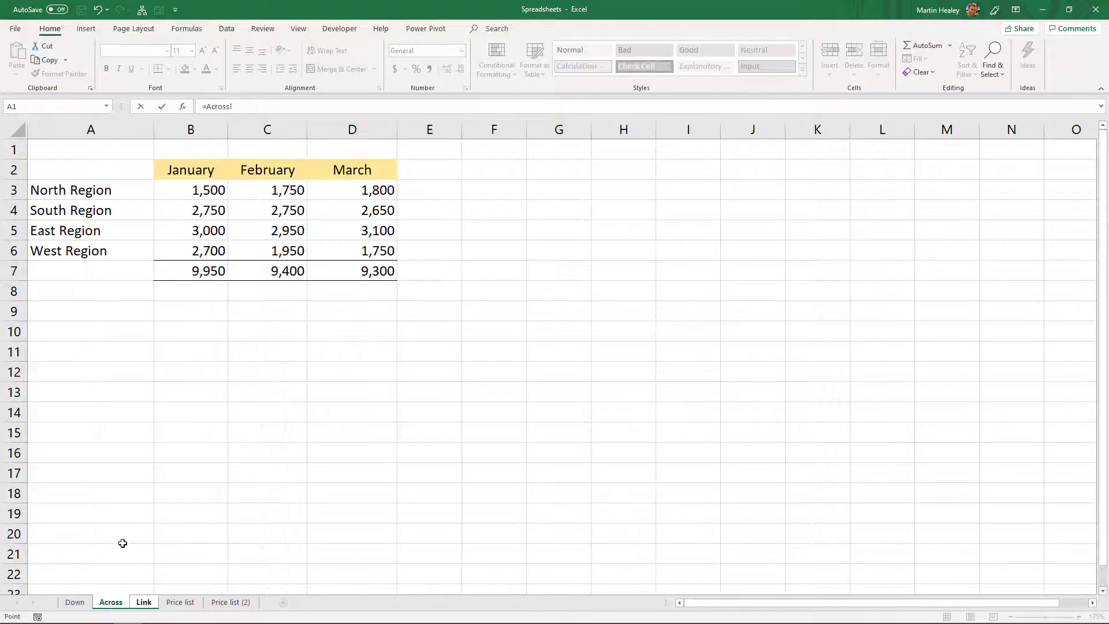
pyautogui.click(102, 191)
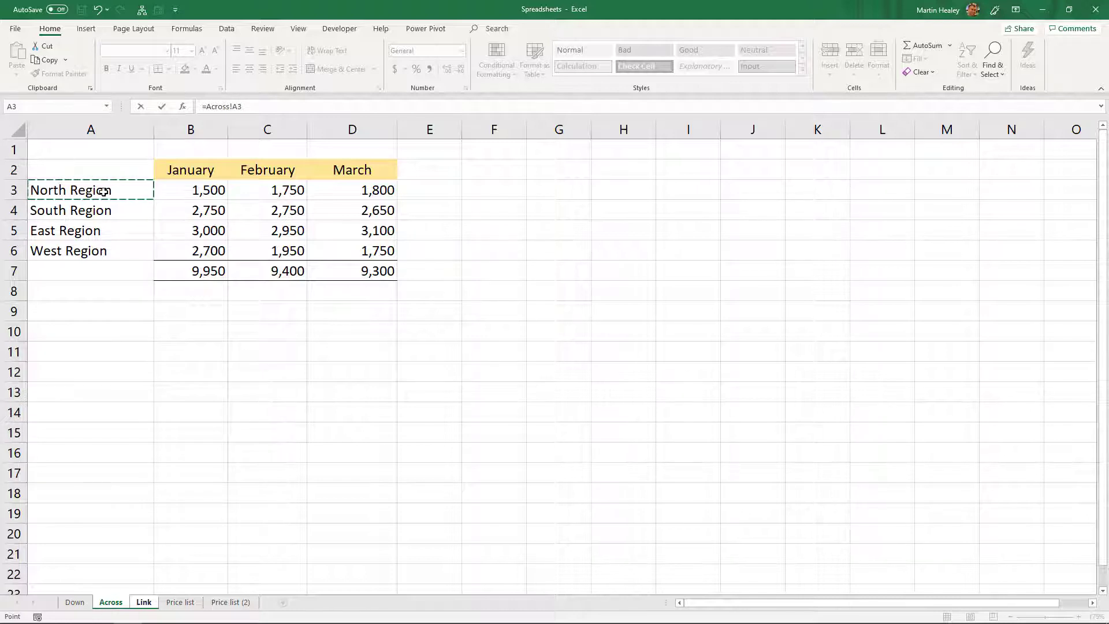
pyautogui.press('Return')
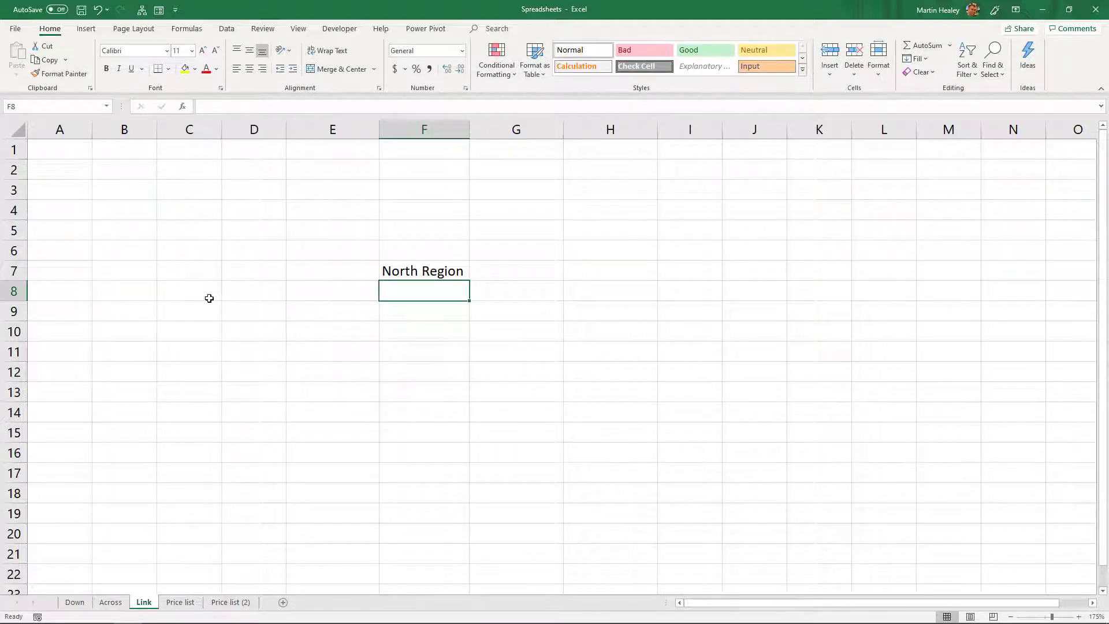
pyautogui.doubleClick(408, 271)
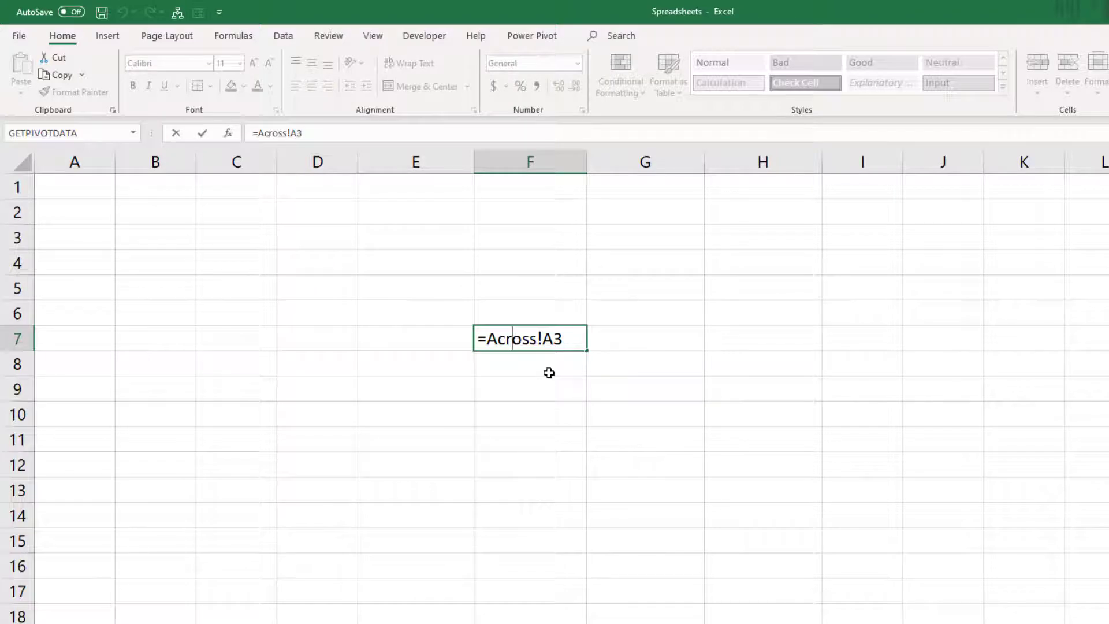
pyautogui.press('Return')
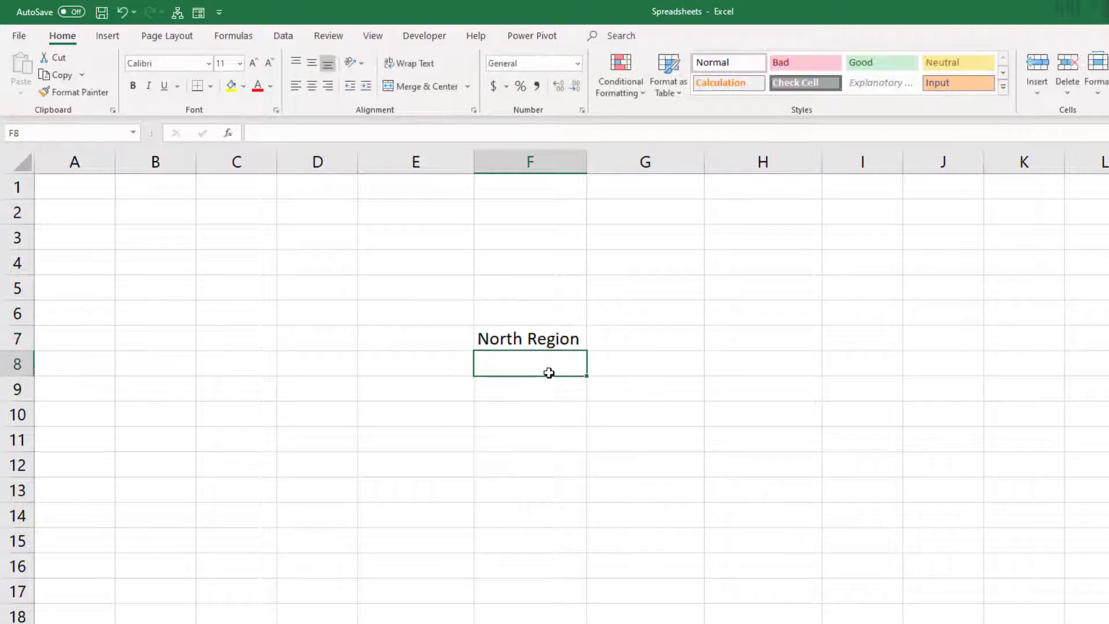
# Step: Fill the F7 link across the range F7:I10 and extend the G7:I7 links up into G6:I6 for the month headings
pyautogui.click(549, 340)
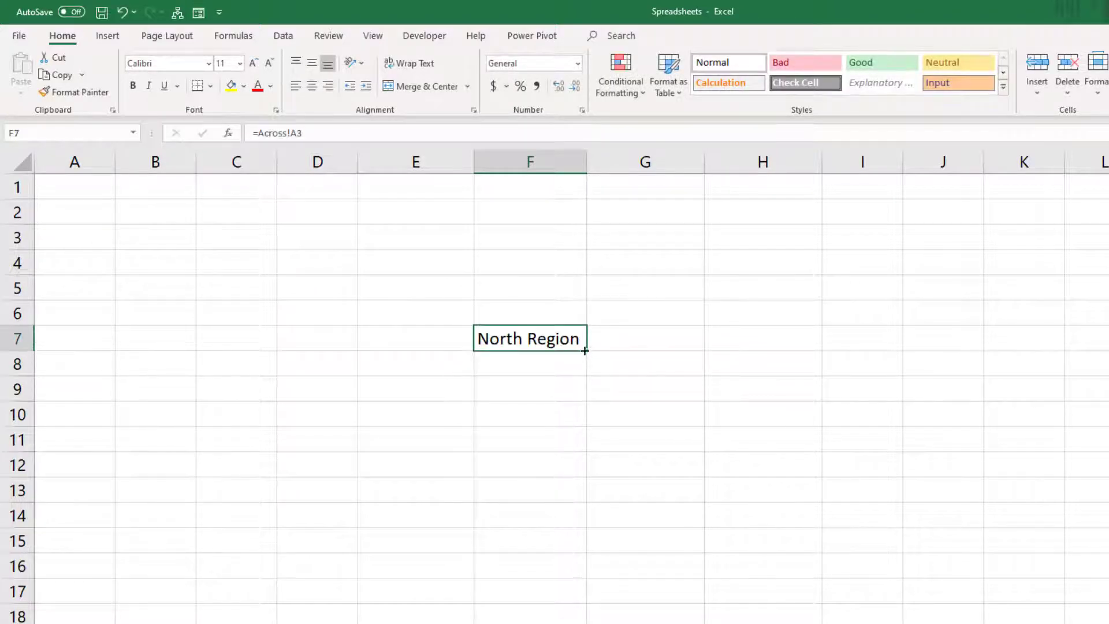
pyautogui.moveTo(585, 350); pyautogui.dragTo(586, 428)
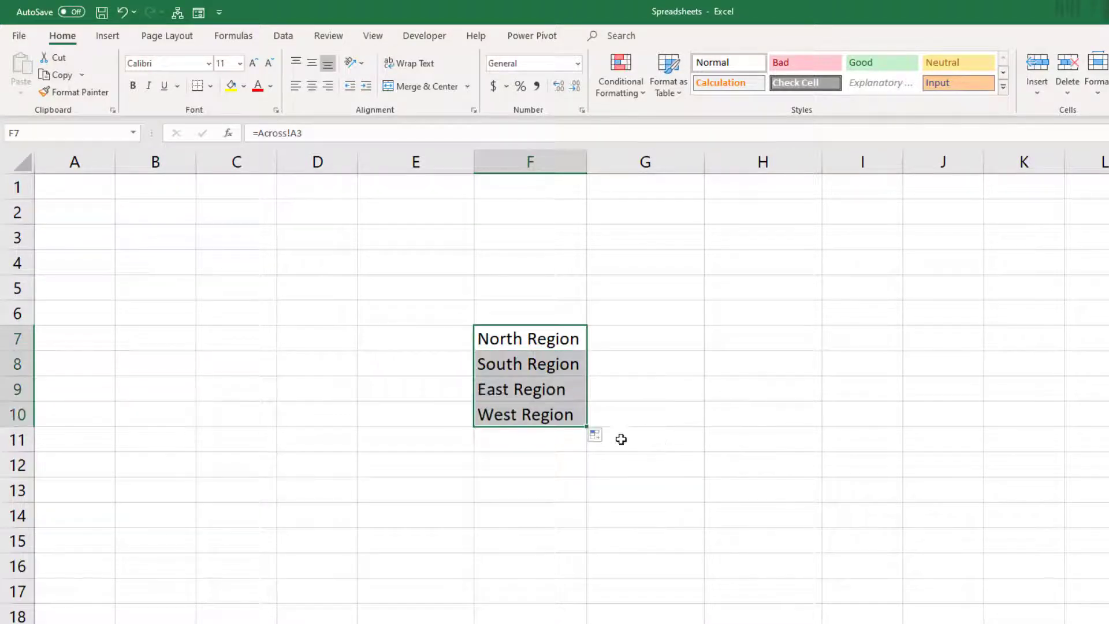
pyautogui.click(592, 434)
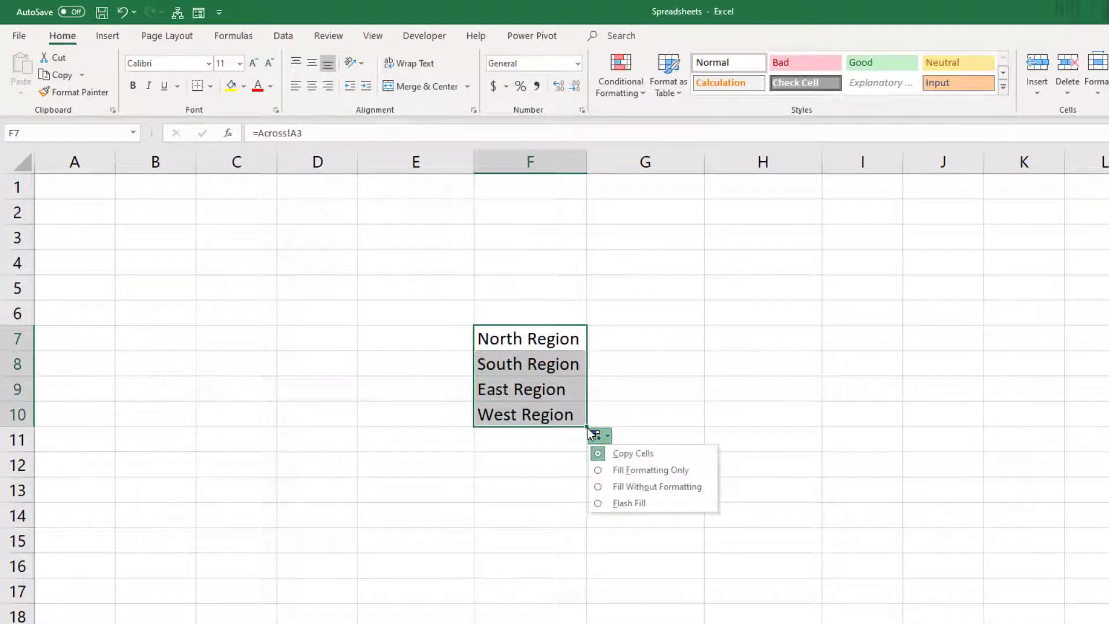
pyautogui.click(586, 427)
pyautogui.moveTo(588, 426); pyautogui.dragTo(886, 429)
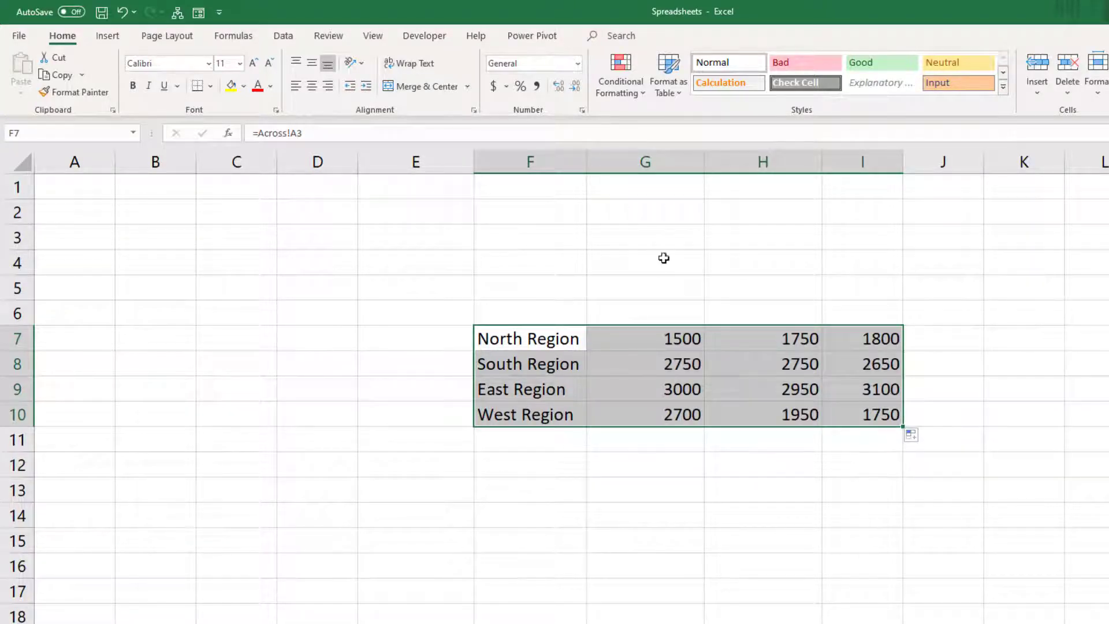
pyautogui.moveTo(632, 335); pyautogui.dragTo(905, 309)
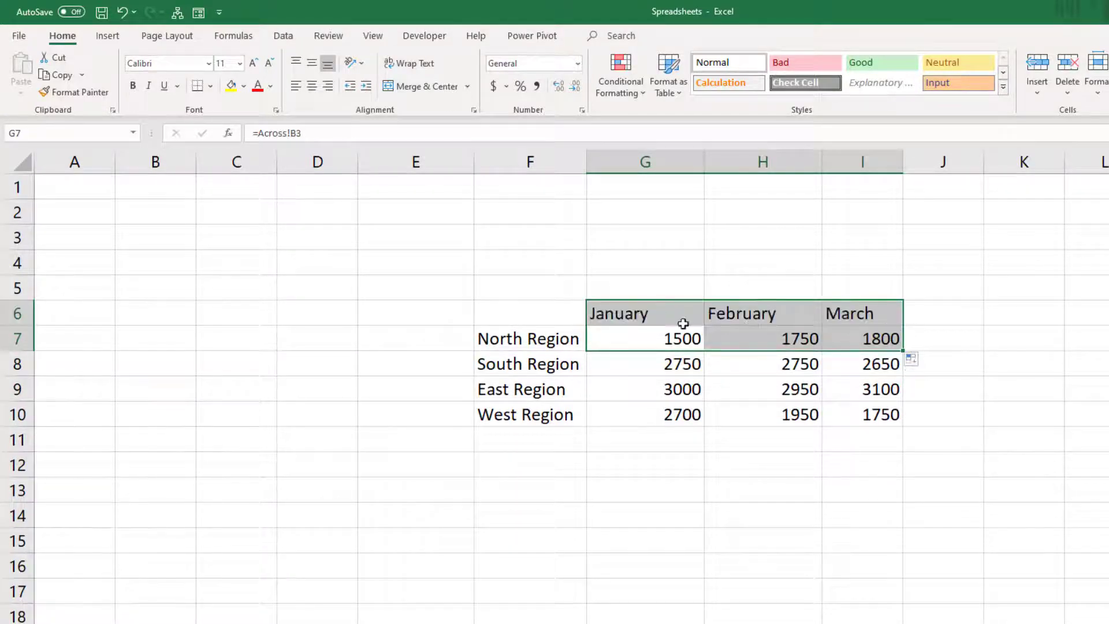
pyautogui.click(669, 318)
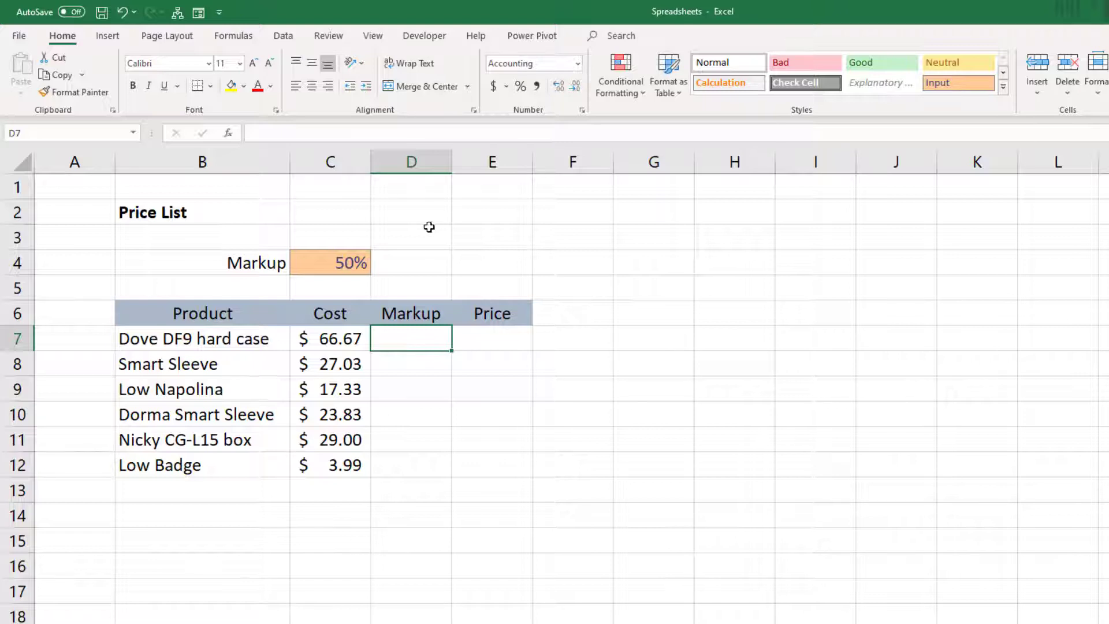
# Step: Try to calculate the markups by entering =C7*C4 in D7 and filling the formula down to D12
pyautogui.click(330, 263)
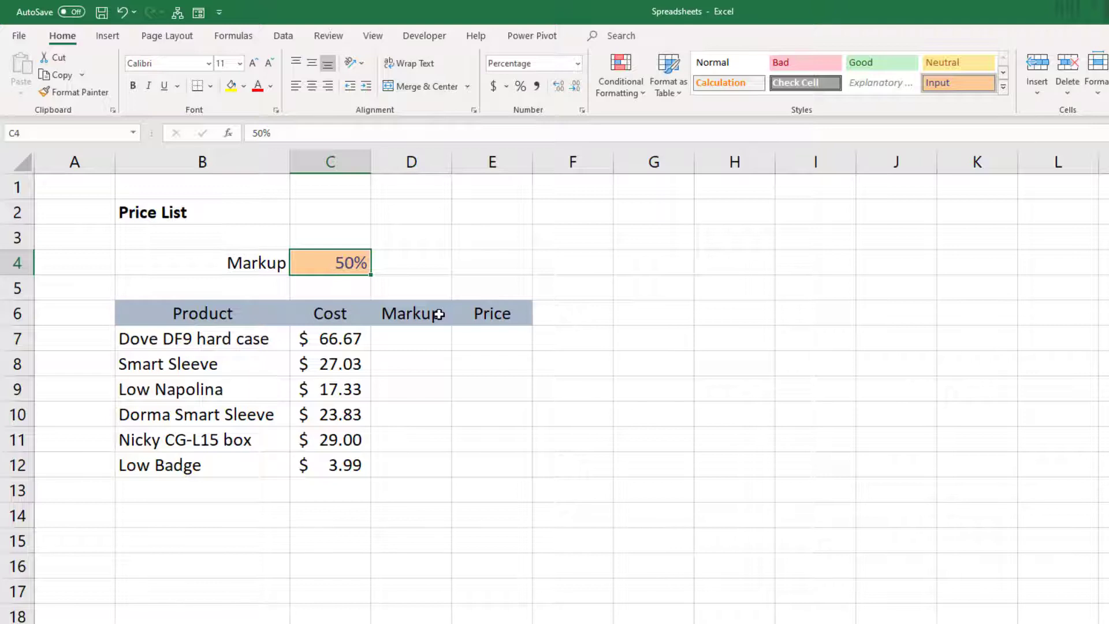
pyautogui.click(415, 341)
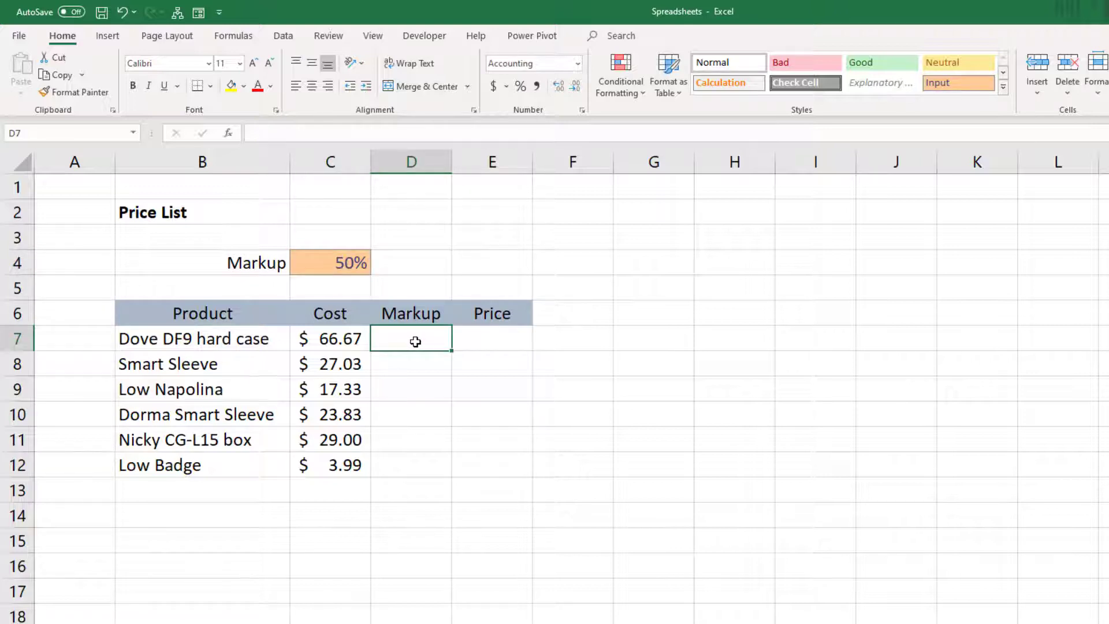
pyautogui.write('=')
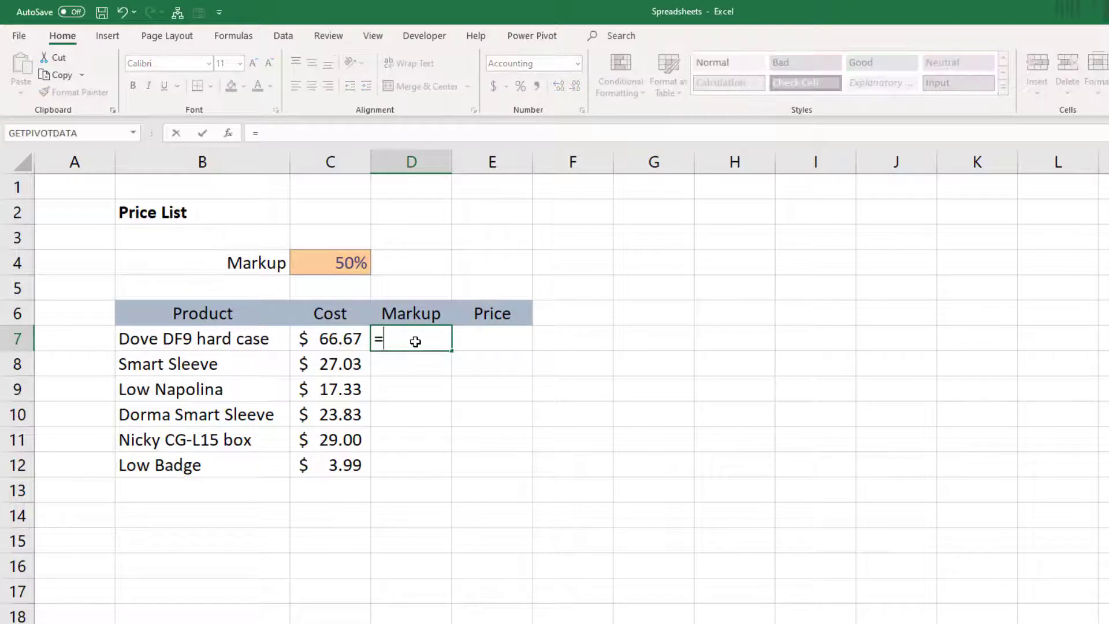
pyautogui.click(323, 340)
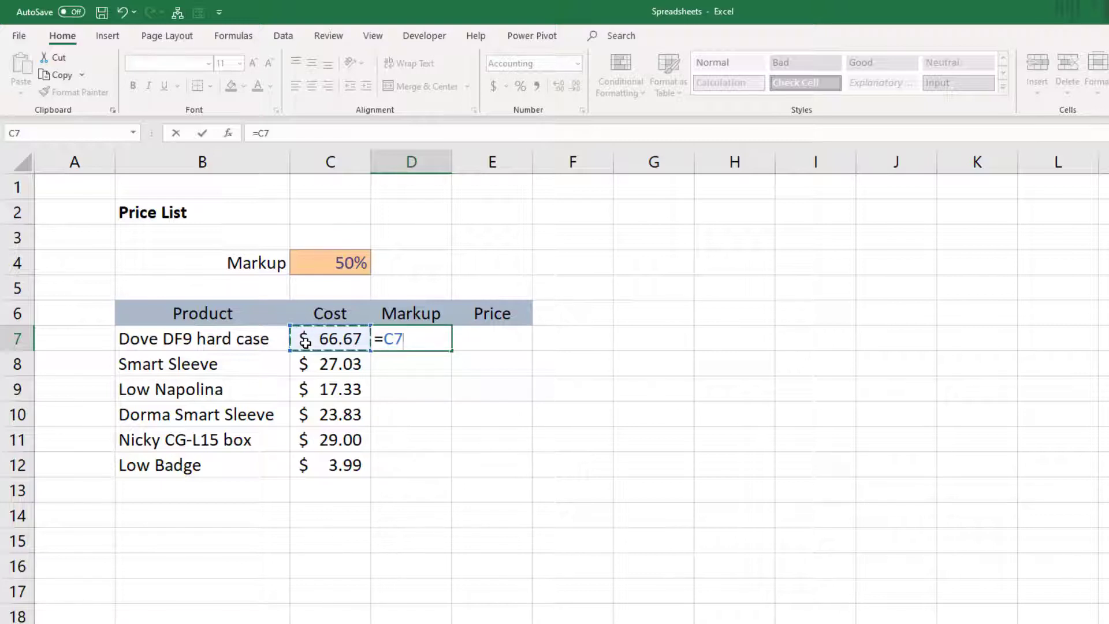
pyautogui.write('*')
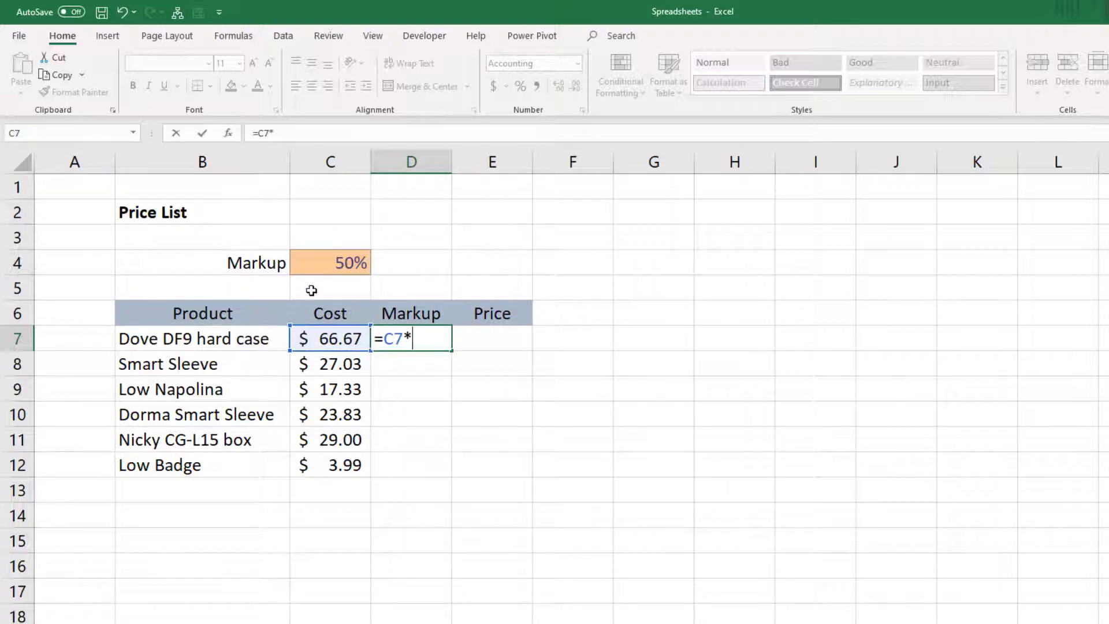
pyautogui.click(306, 261)
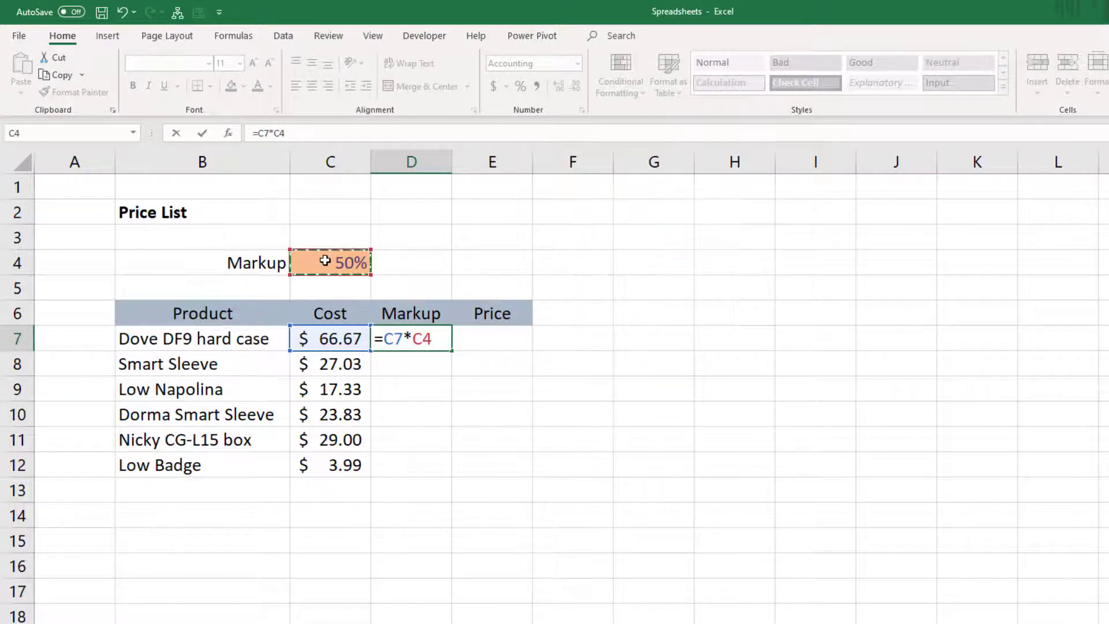
pyautogui.press('Return')
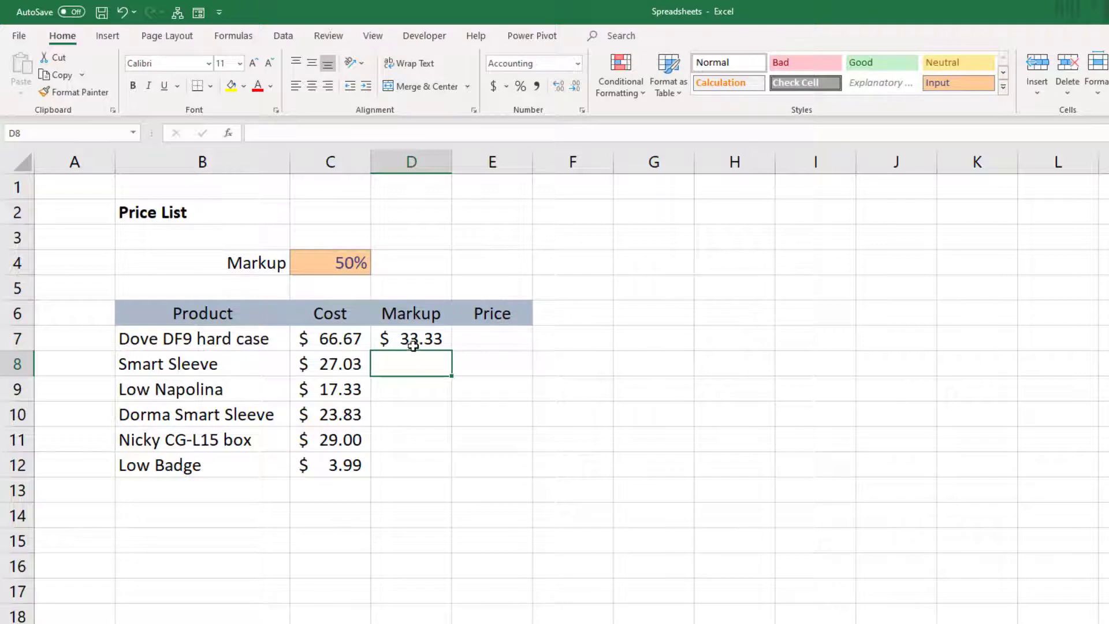
pyautogui.click(415, 342)
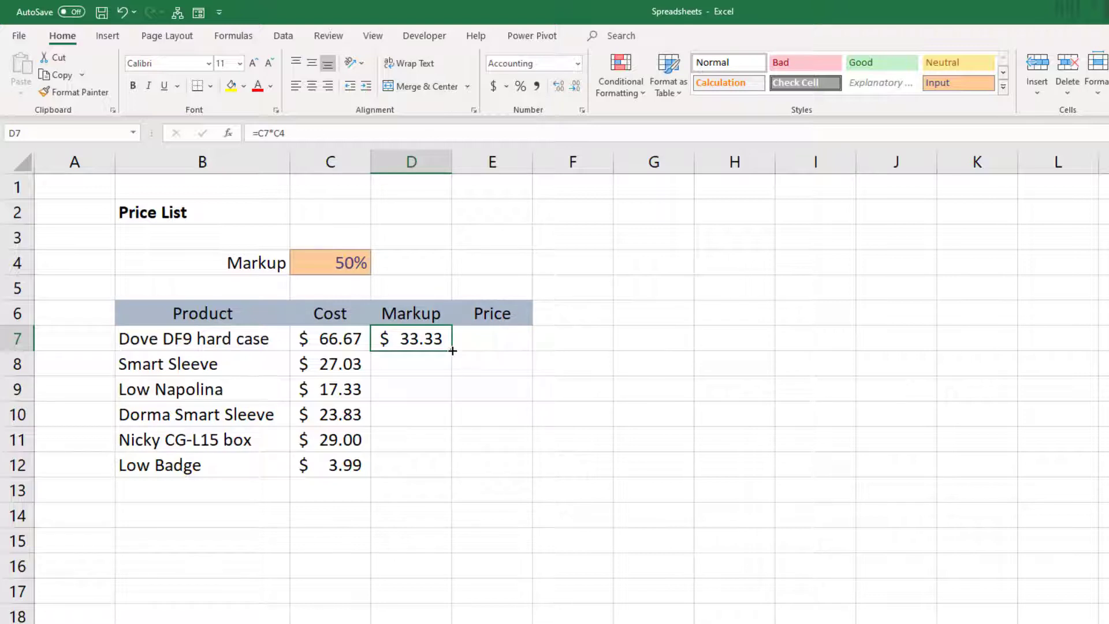
pyautogui.moveTo(452, 352); pyautogui.dragTo(449, 473)
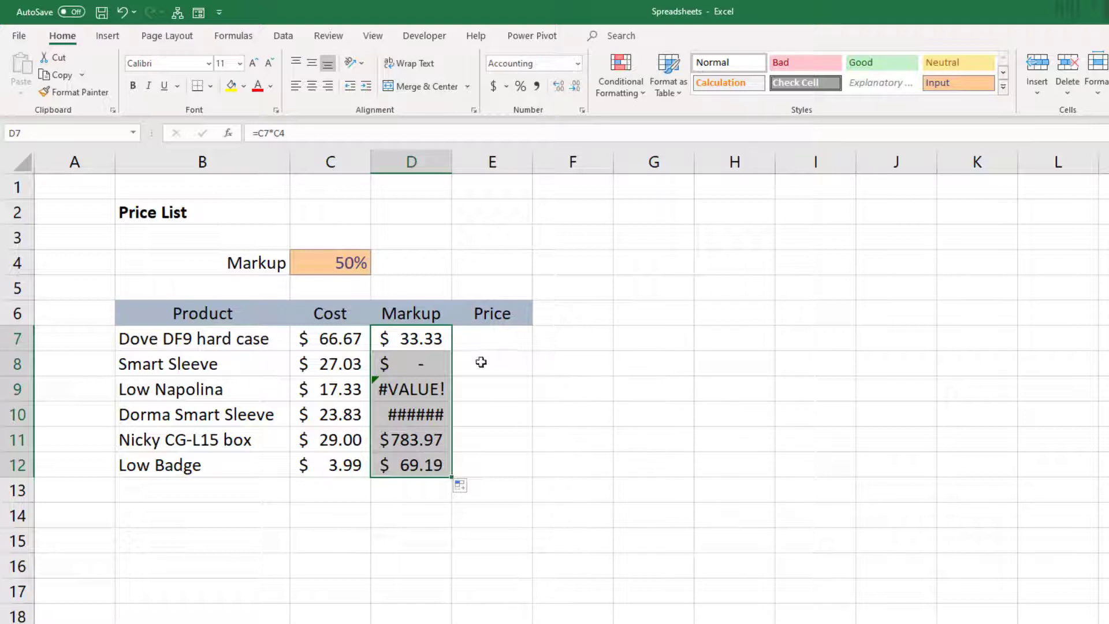
# Step: Examine the cell references used by the markup formulas in D7 and D9
pyautogui.click(418, 340)
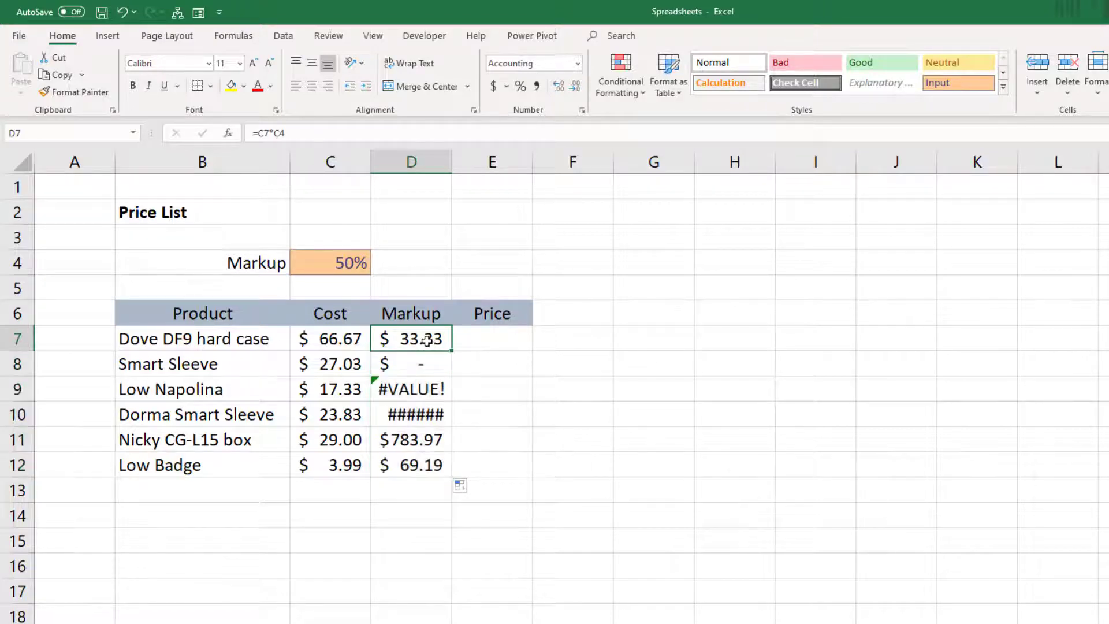
pyautogui.doubleClick(426, 340)
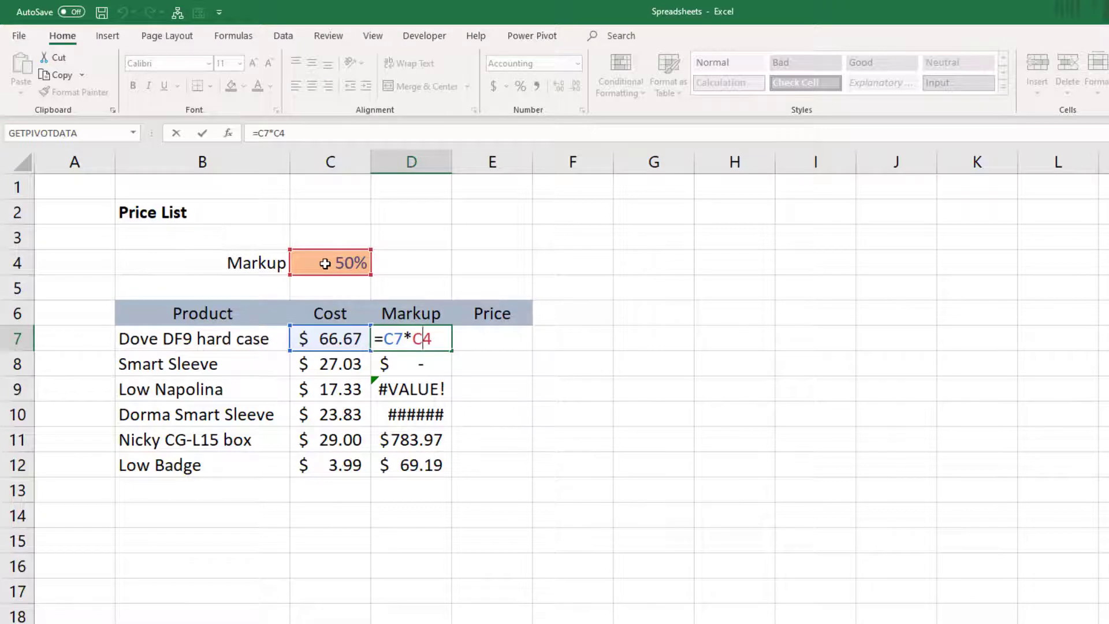
pyautogui.press('Return')
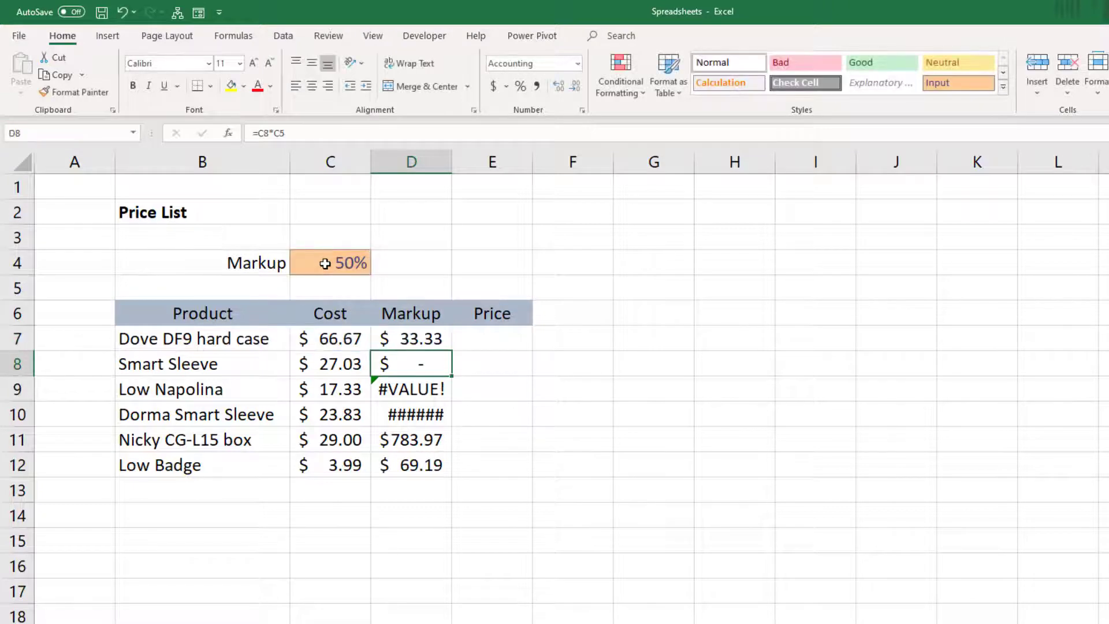
pyautogui.click(421, 393)
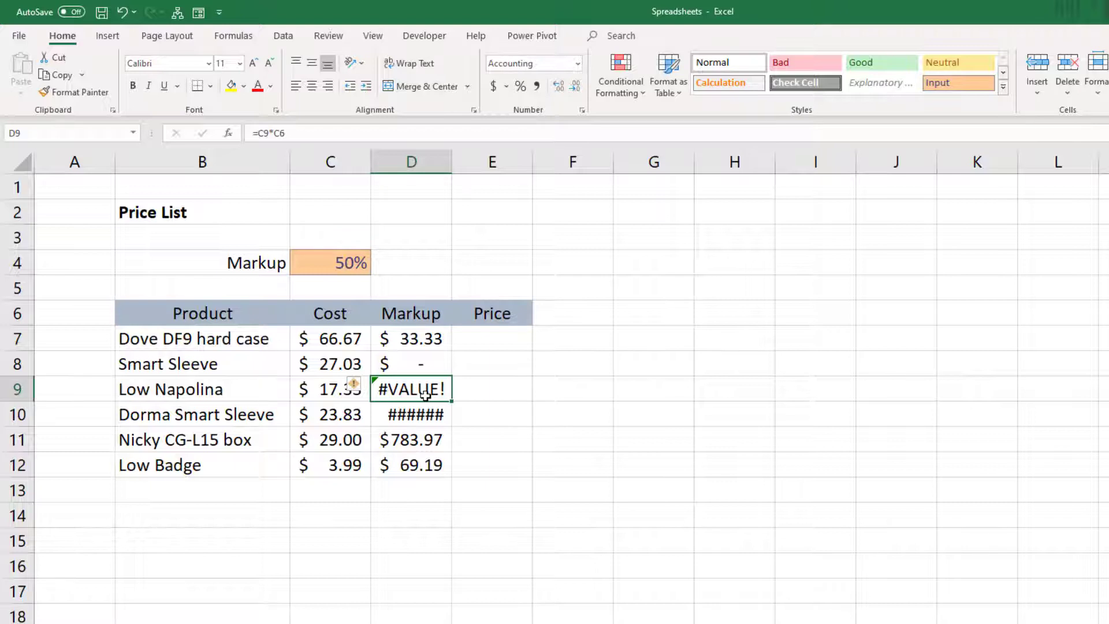
pyautogui.doubleClick(411, 388)
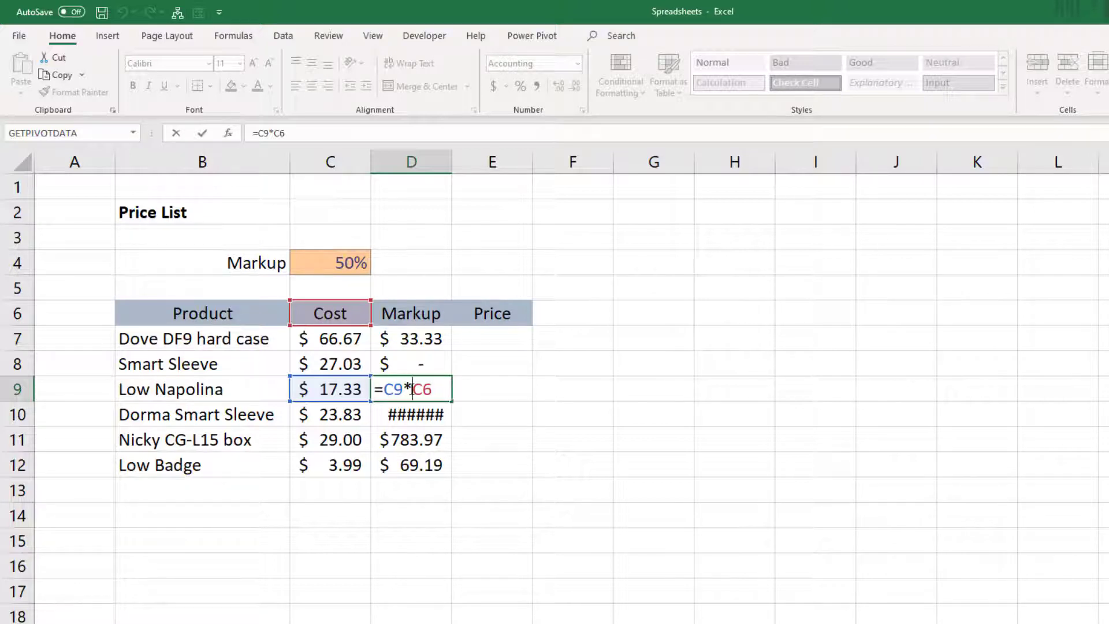
pyautogui.press('Return')
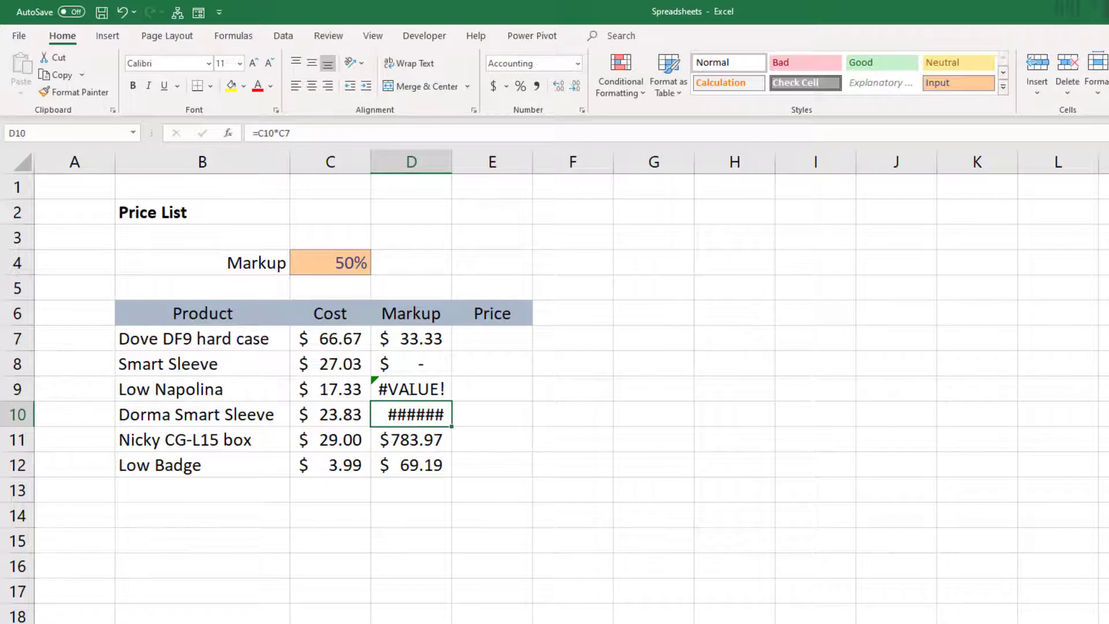
# Step: Clear the markup formulas from D7:D12
pyautogui.click(403, 358)
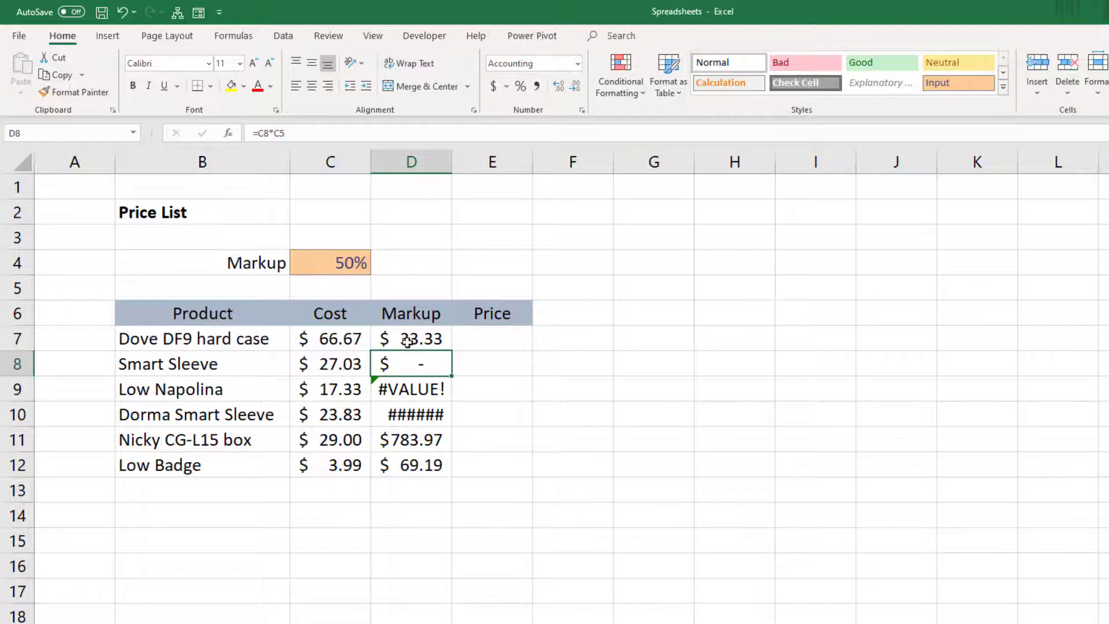
pyautogui.moveTo(407, 340); pyautogui.dragTo(410, 457)
pyautogui.press('Delete')
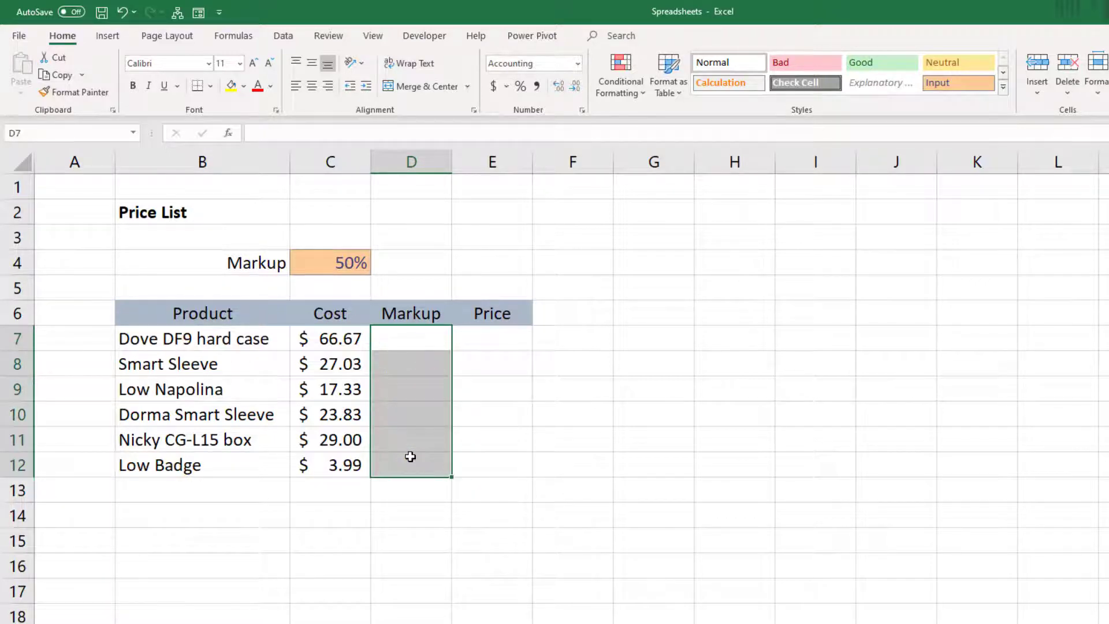
# Step: Calculate the markup in D7 with =C7*$C$4, using an absolute reference to the markup rate, and fill it down to D12
pyautogui.click(407, 341)
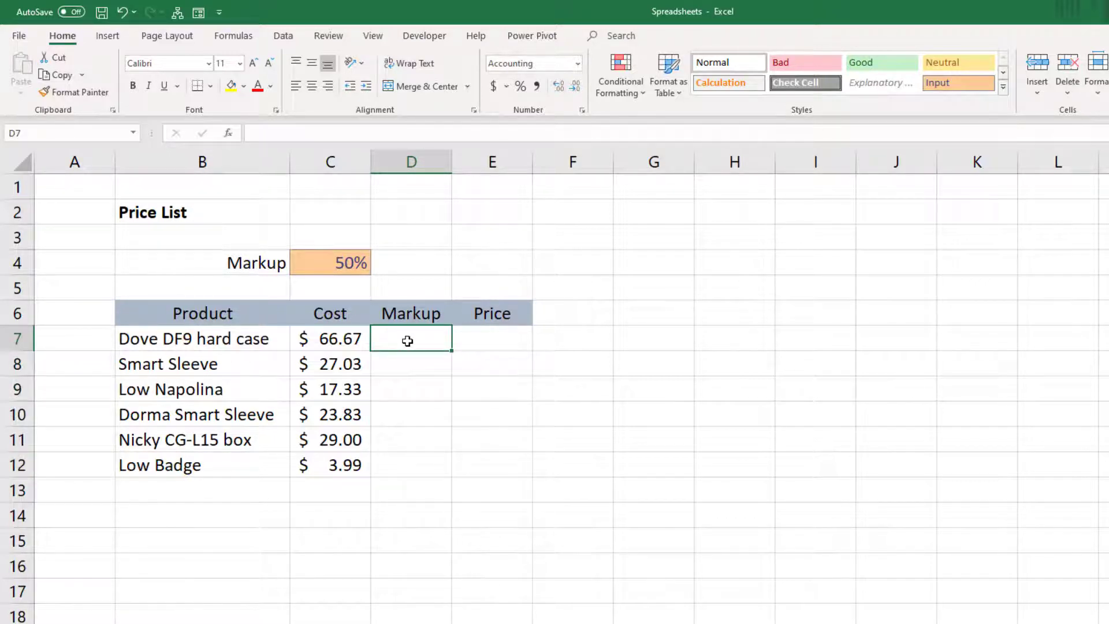
pyautogui.write('=')
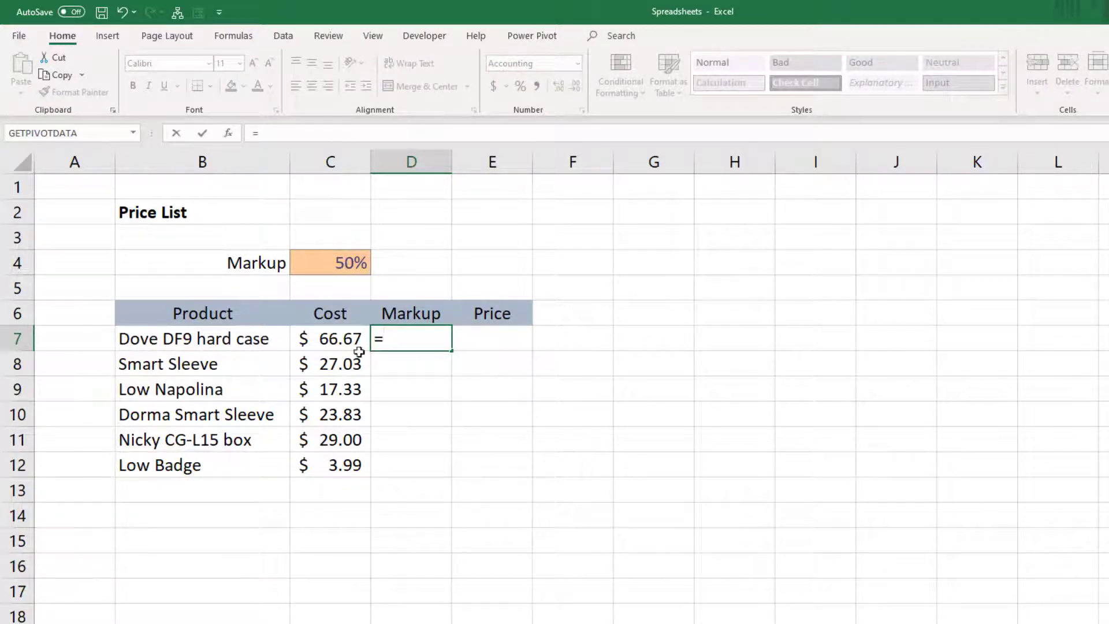
pyautogui.click(342, 339)
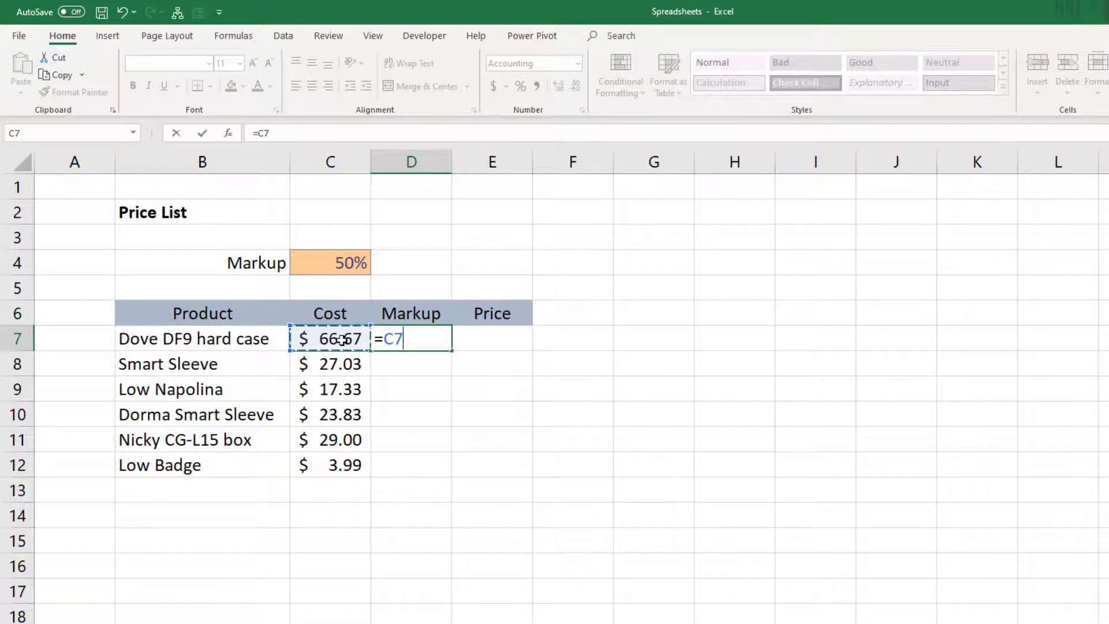
pyautogui.write('*')
pyautogui.click(340, 265)
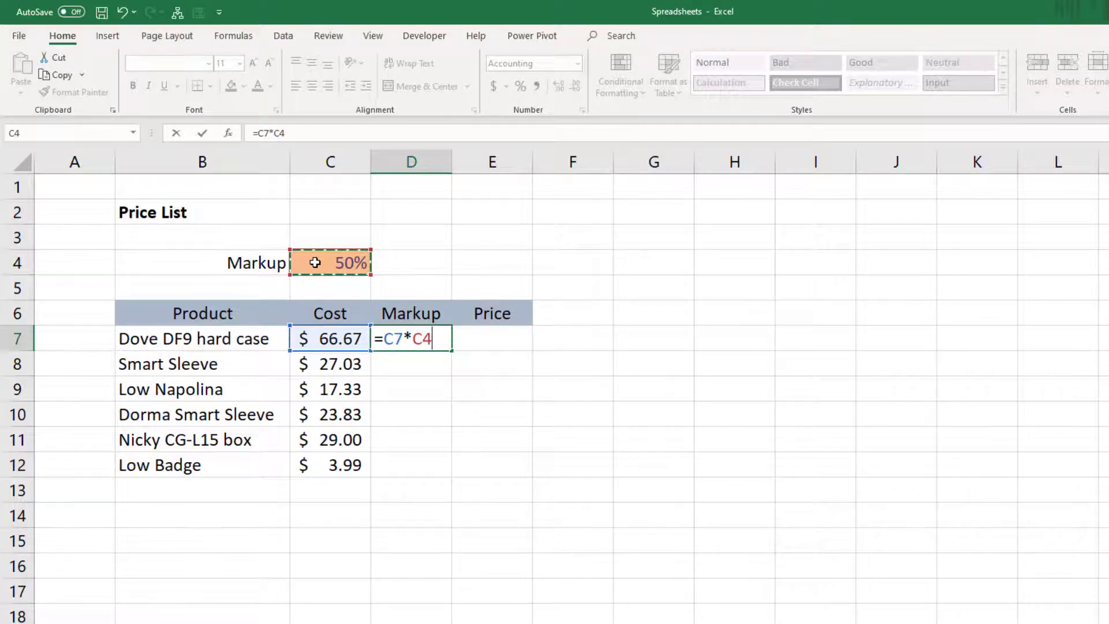
pyautogui.press('F4')
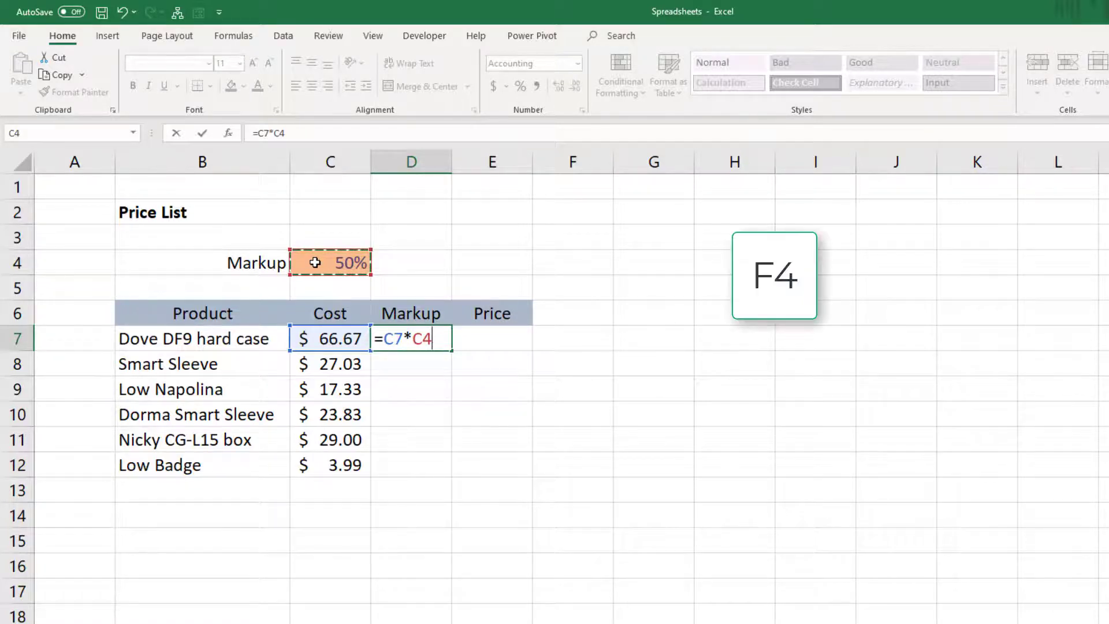
pyautogui.press('F4')
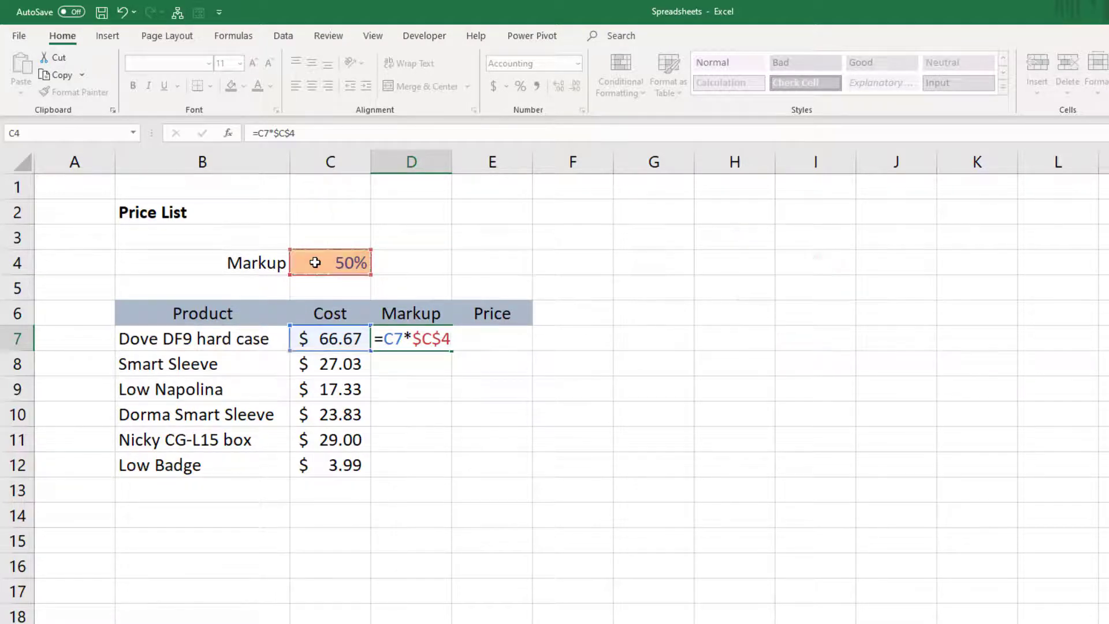
pyautogui.press('Return')
pyautogui.click(404, 335)
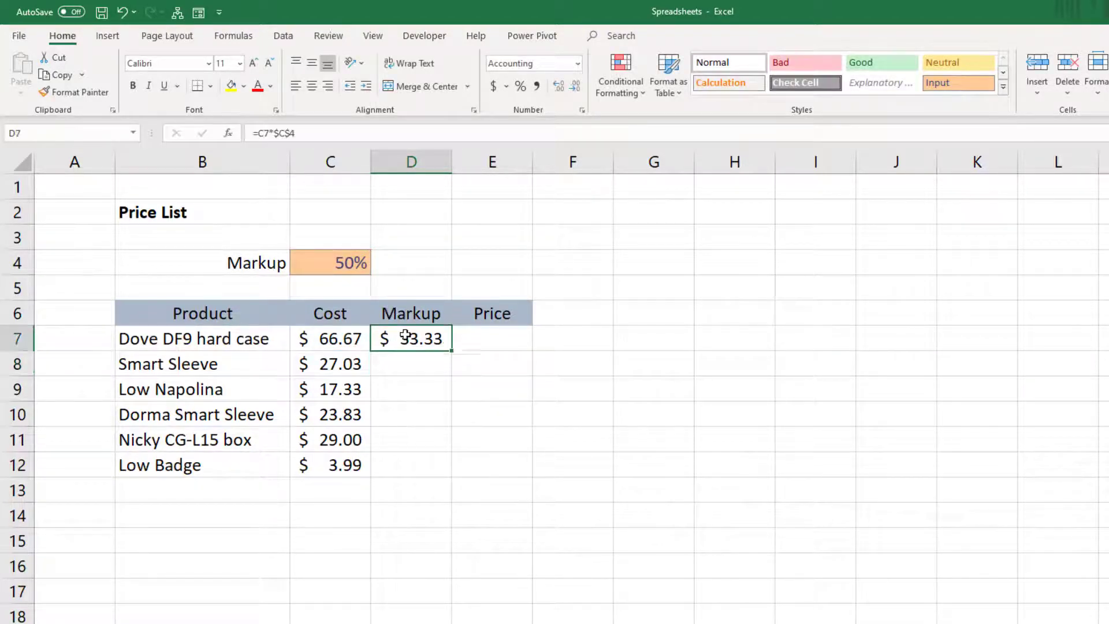
pyautogui.moveTo(450, 351); pyautogui.dragTo(447, 474)
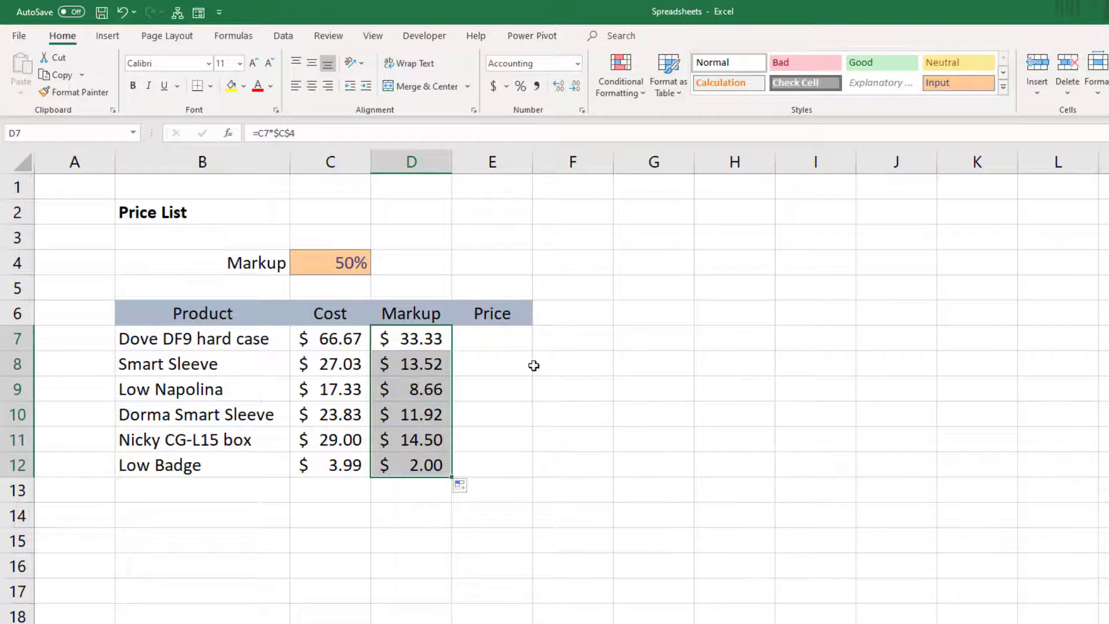
# Step: Check the cell references in the first and last markup formulas, D7 and D12
pyautogui.doubleClick(423, 336)
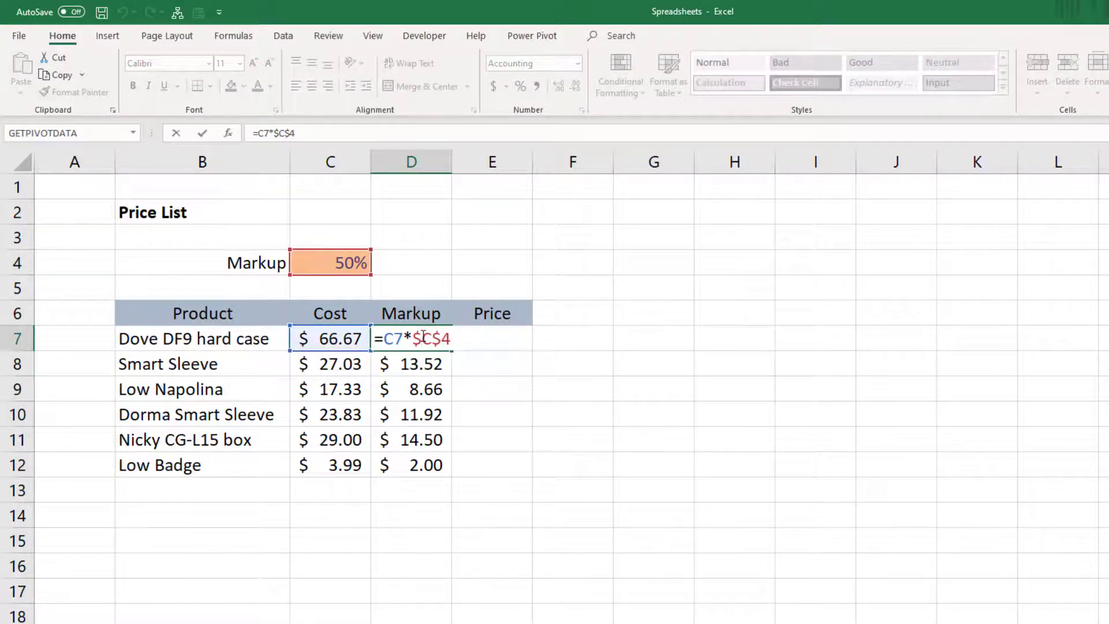
pyautogui.press('Escape')
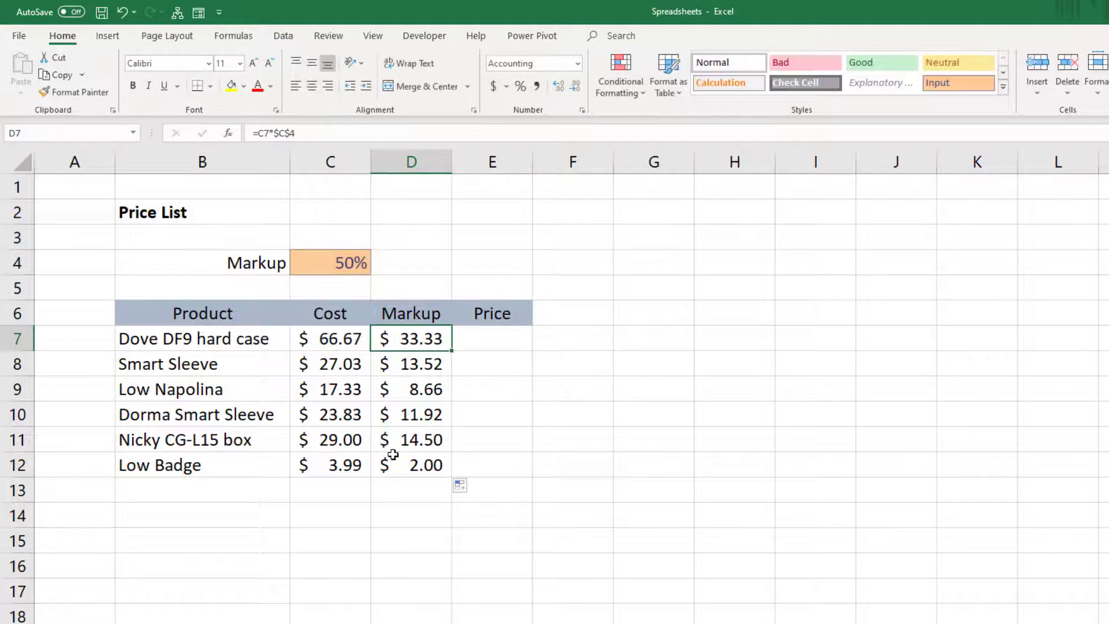
pyautogui.doubleClick(389, 463)
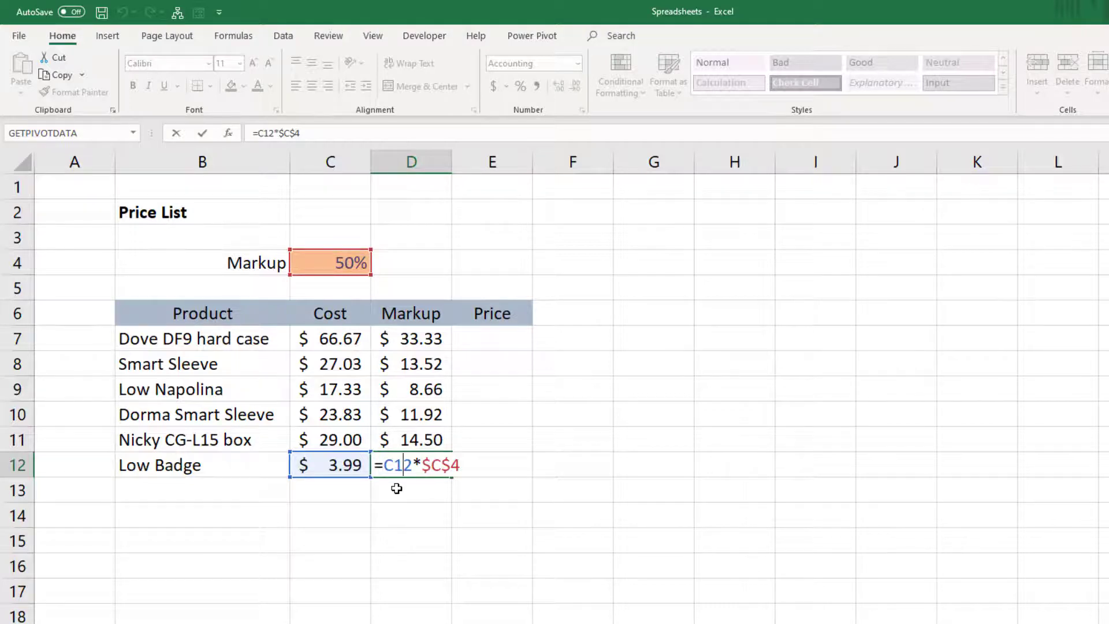
pyautogui.press('Return')
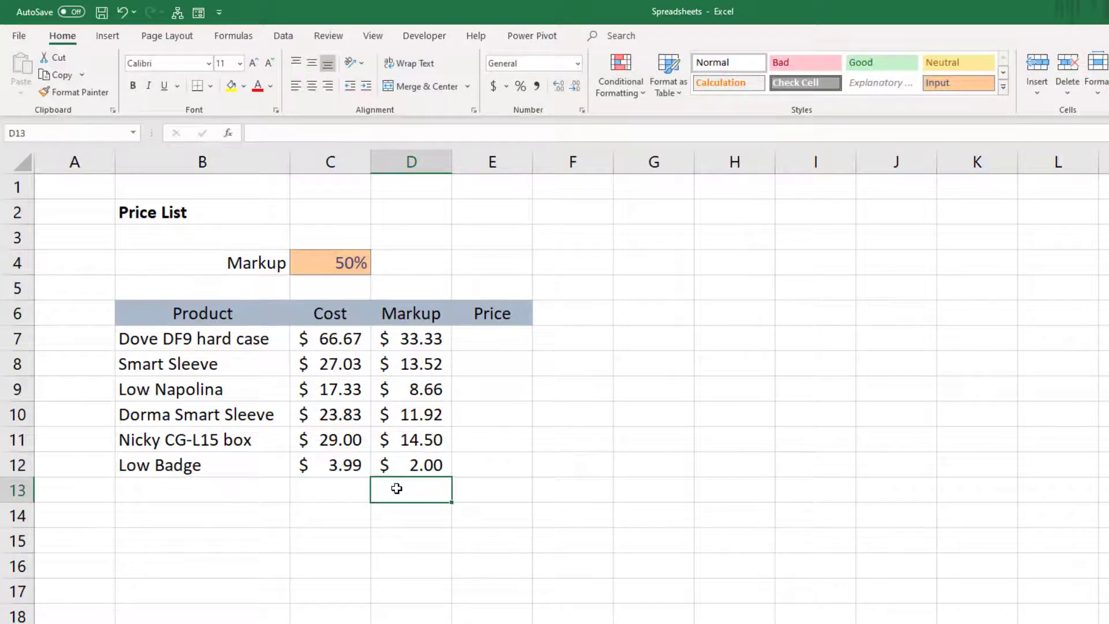
# Step: Calculate the price in E7 with =C7+D7 and fill the formula down to E12
pyautogui.click(508, 338)
pyautogui.write('=')
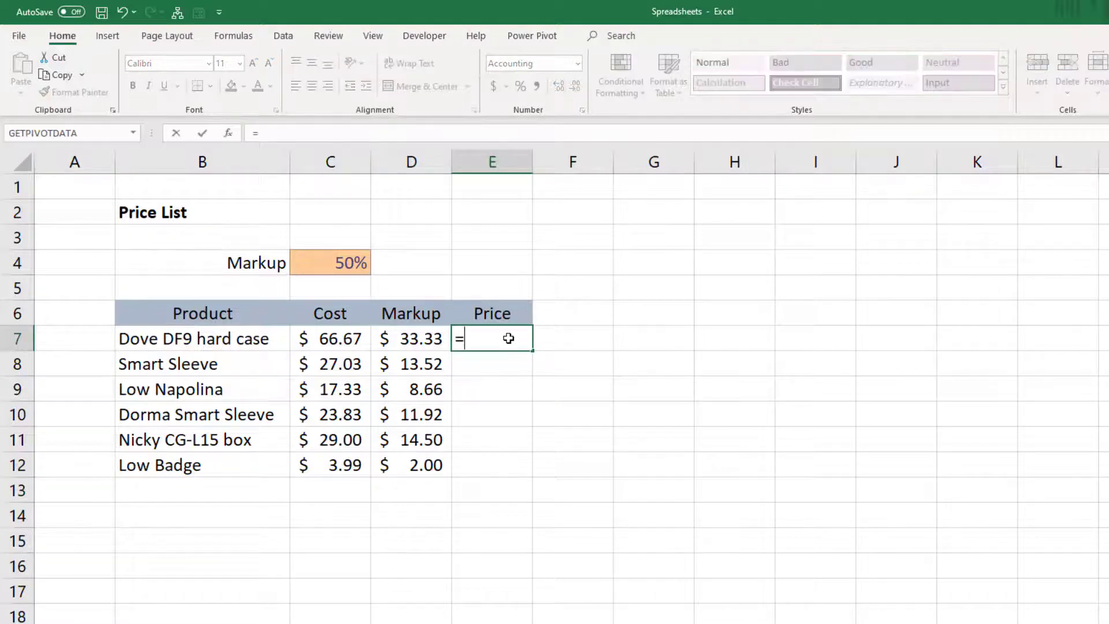
pyautogui.click(348, 337)
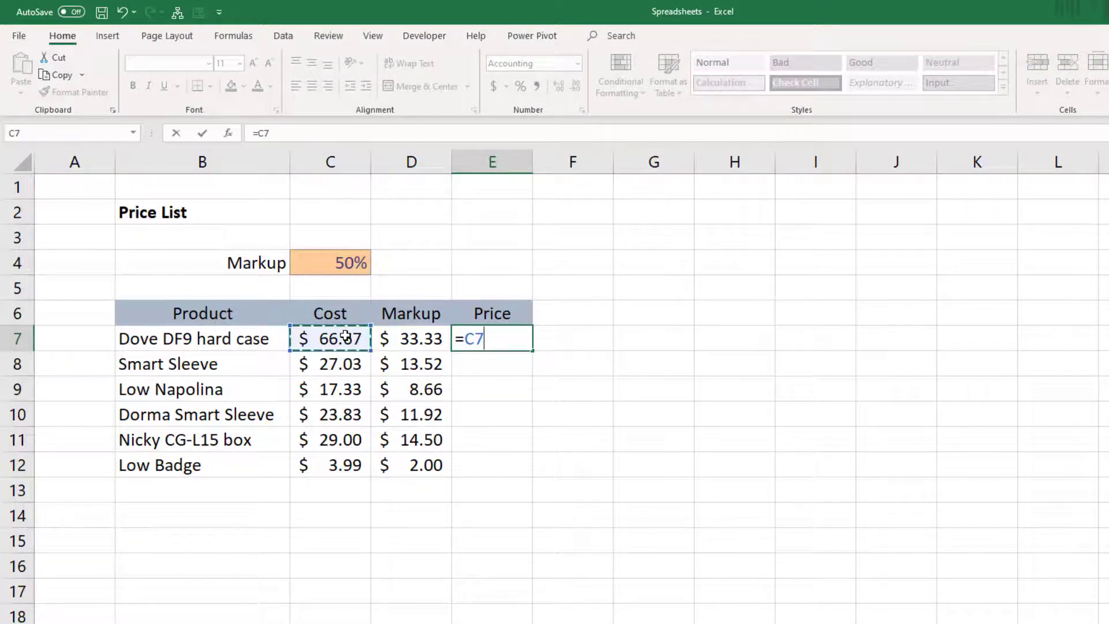
pyautogui.write('+')
pyautogui.click(387, 337)
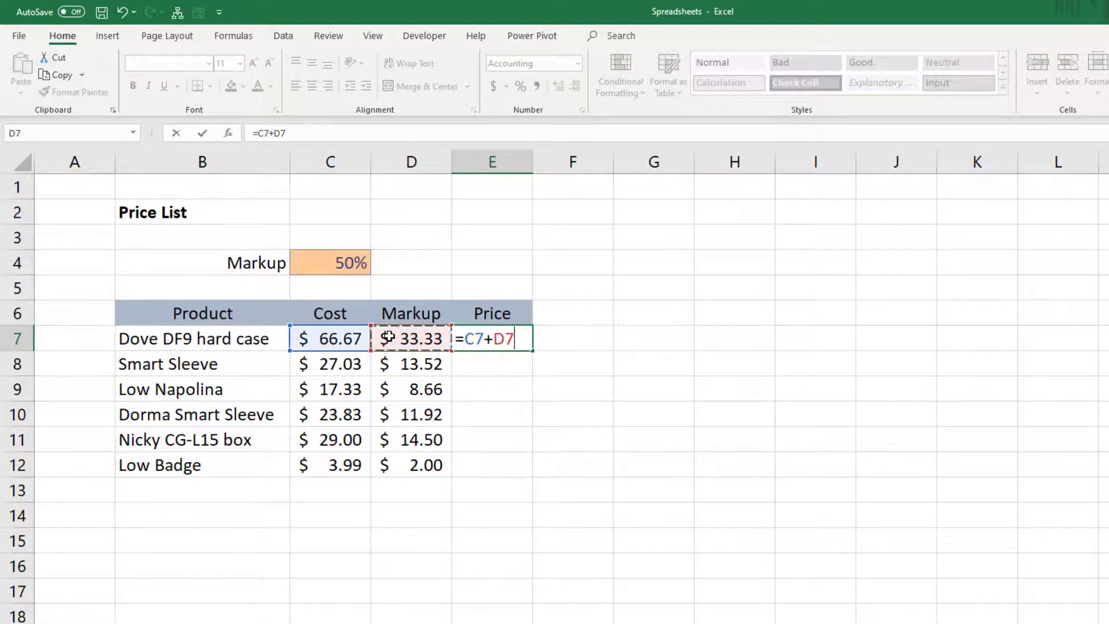
pyautogui.press('Return')
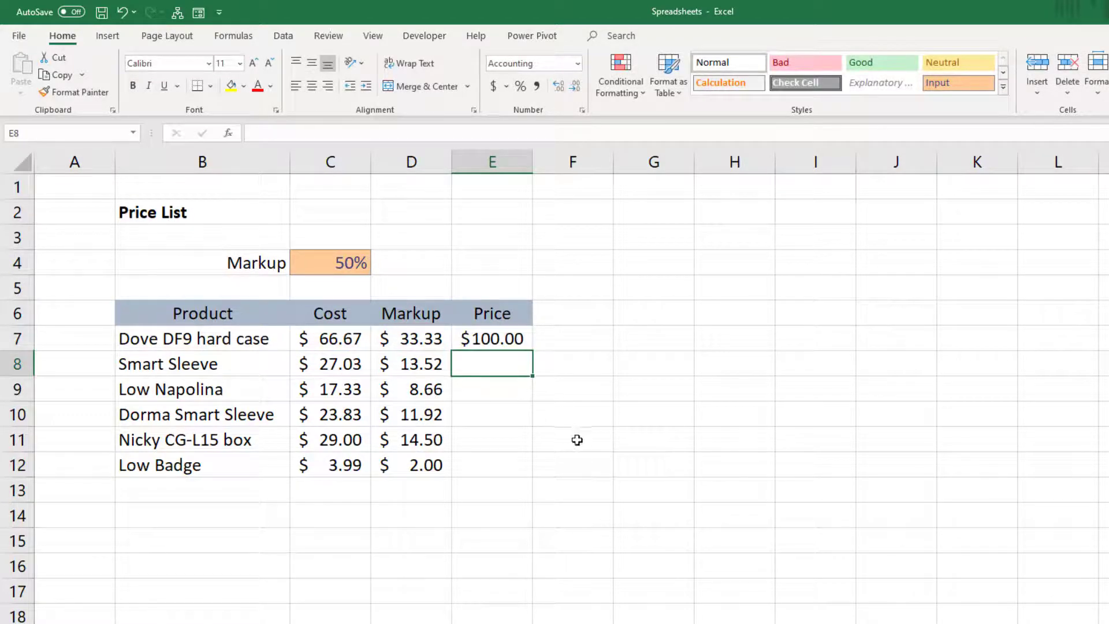
pyautogui.click(507, 341)
pyautogui.doubleClick(532, 349)
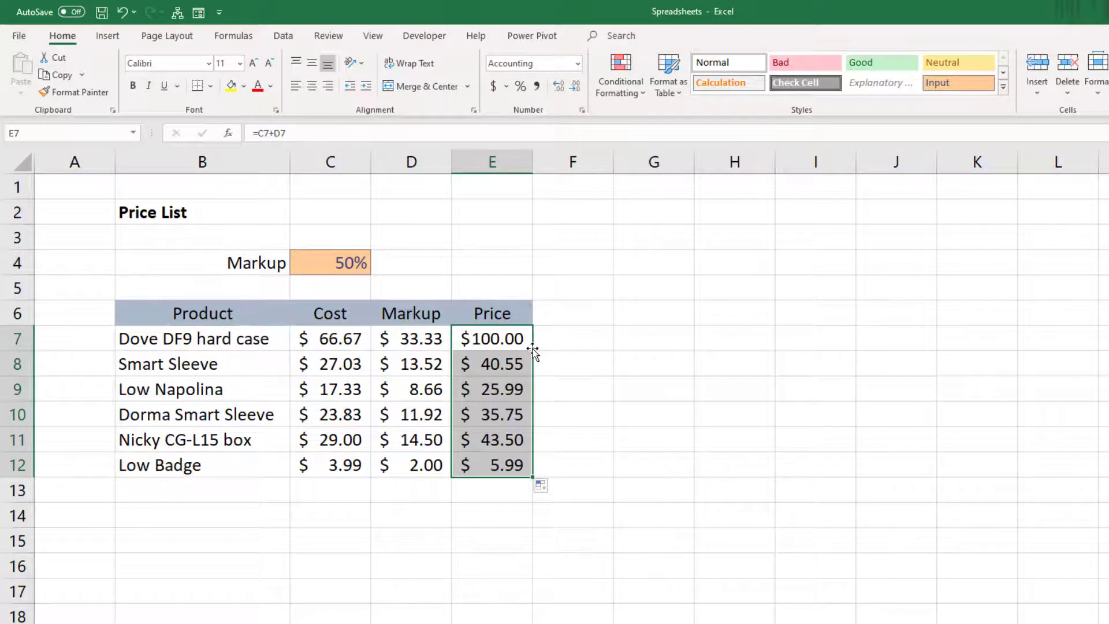
pyautogui.click(492, 337)
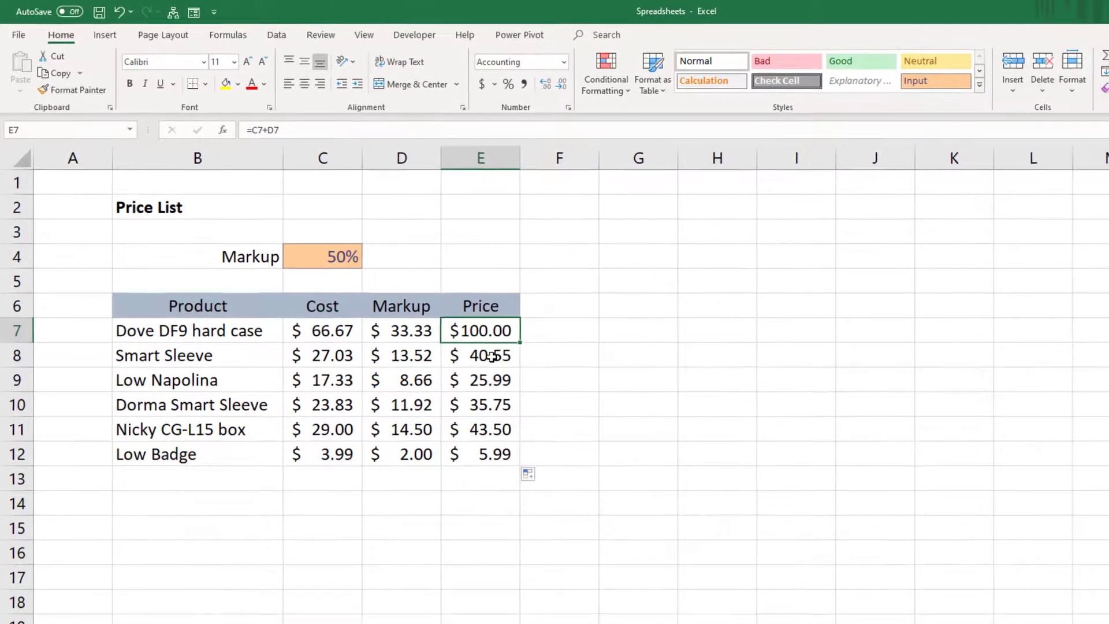
# Step: Create a new blank workbook and arrange it side by side with the Spreadsheets workbook
pyautogui.hotkey('ctrl', 'n')
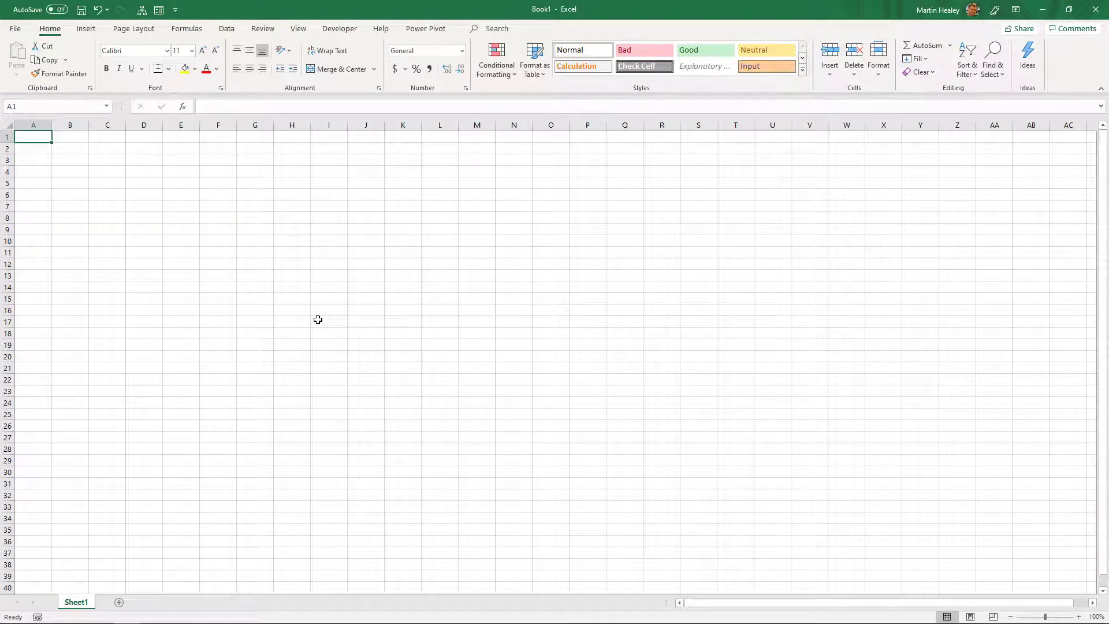
pyautogui.press('super+Right')
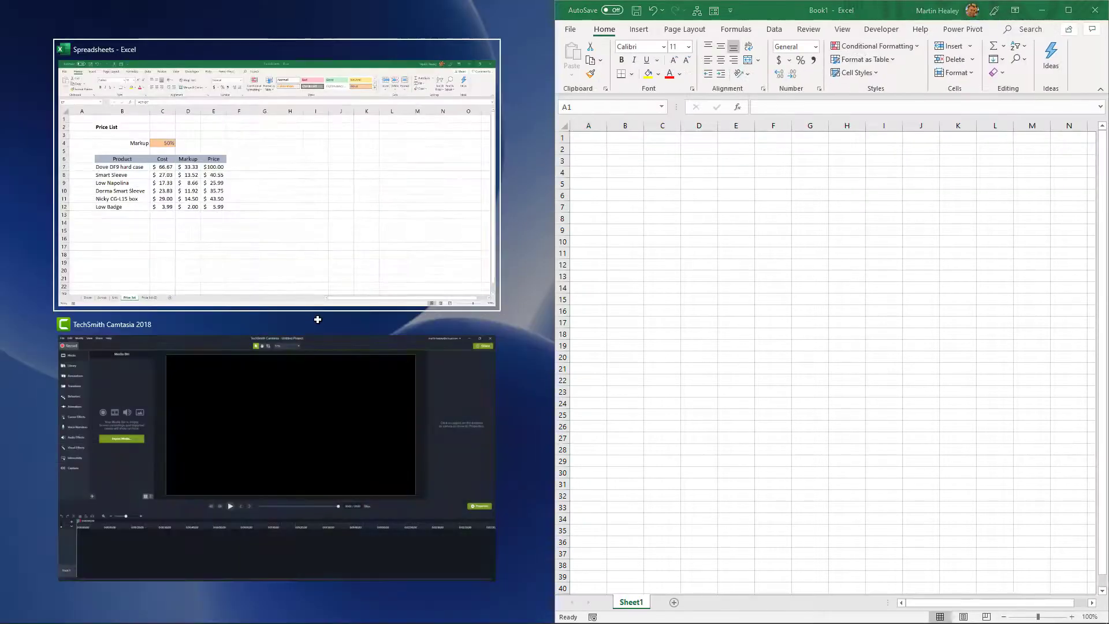
pyautogui.click(309, 255)
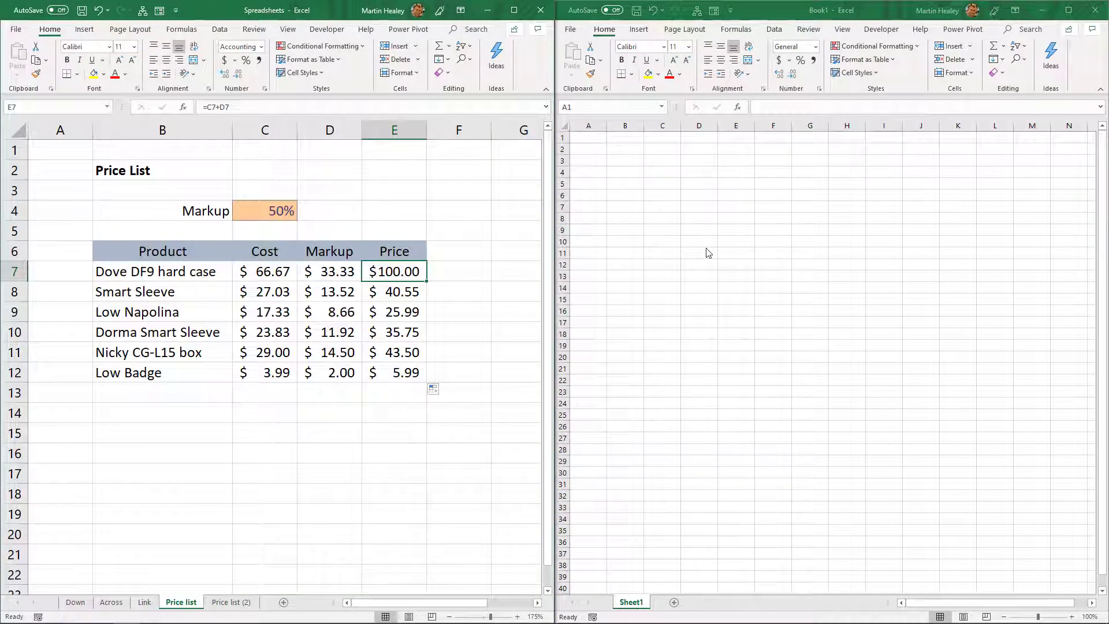
pyautogui.click(691, 254)
pyautogui.scroll(2, 691, 254)
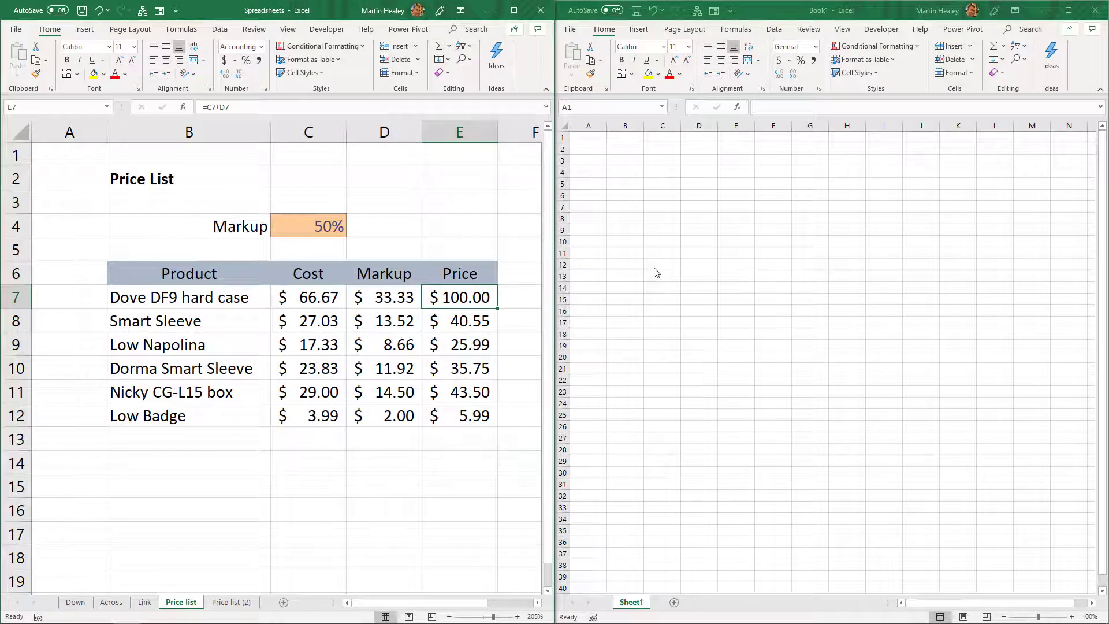
pyautogui.scroll(-2, 656, 269)
pyautogui.click(668, 251)
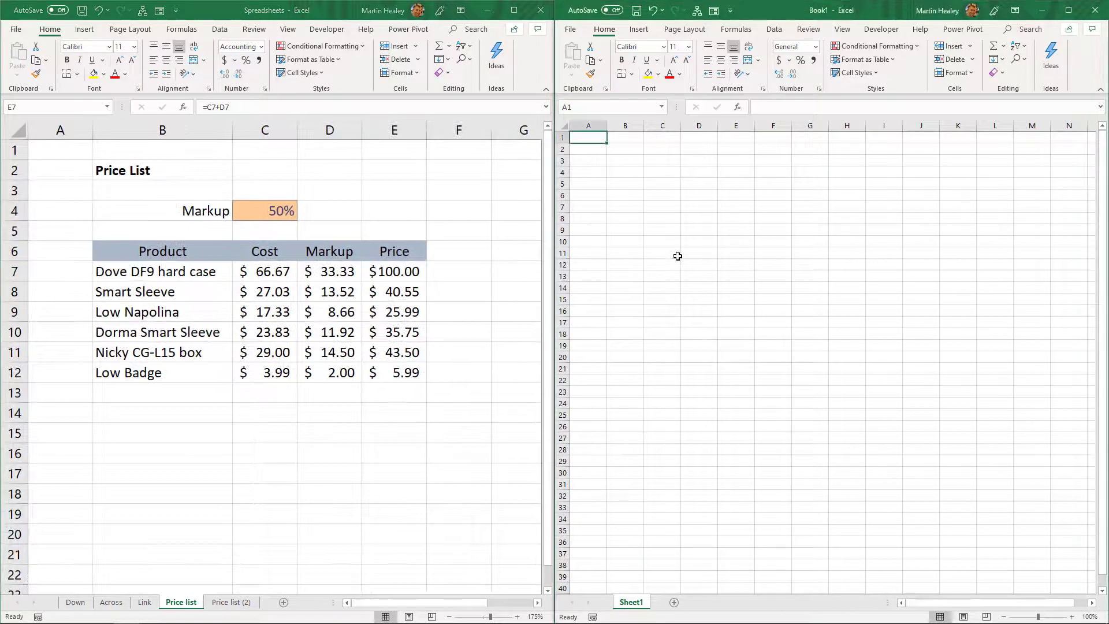
pyautogui.scroll(2, 678, 256)
pyautogui.scroll(1, 678, 256)
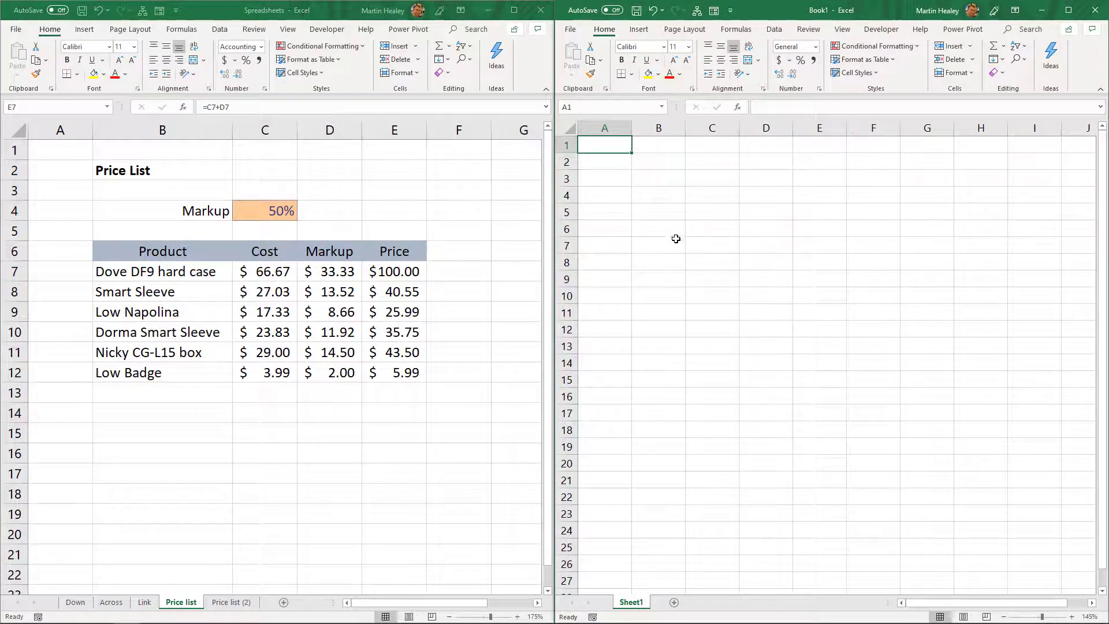
# Step: In B3 of the new workbook, enter a formula linking to the Product heading in B6 of the Price list sheet
pyautogui.click(650, 180)
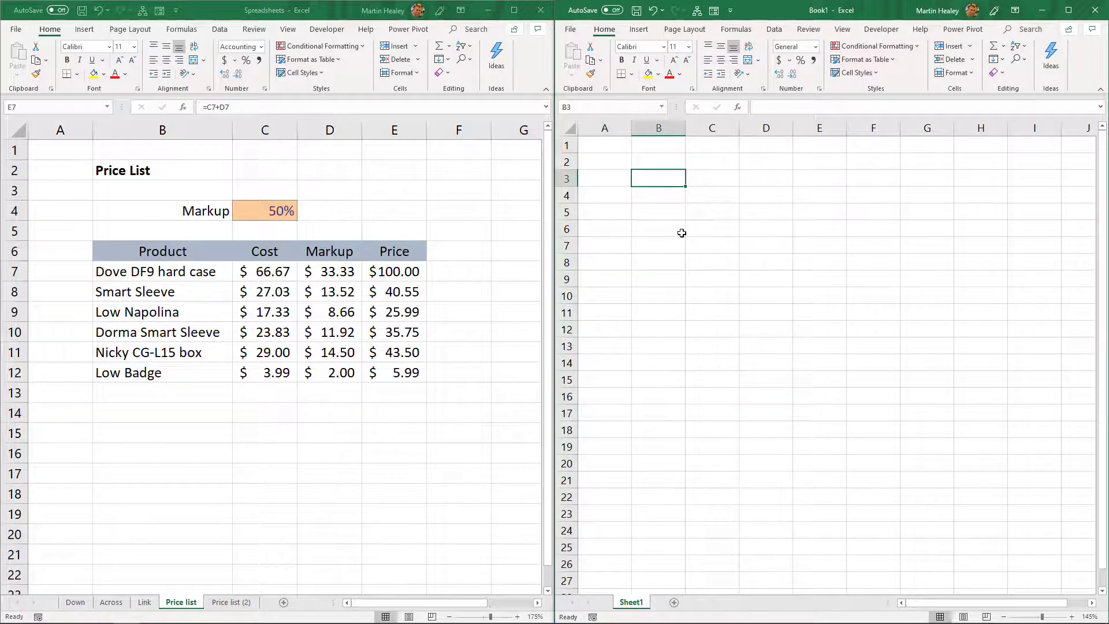
pyautogui.write('=')
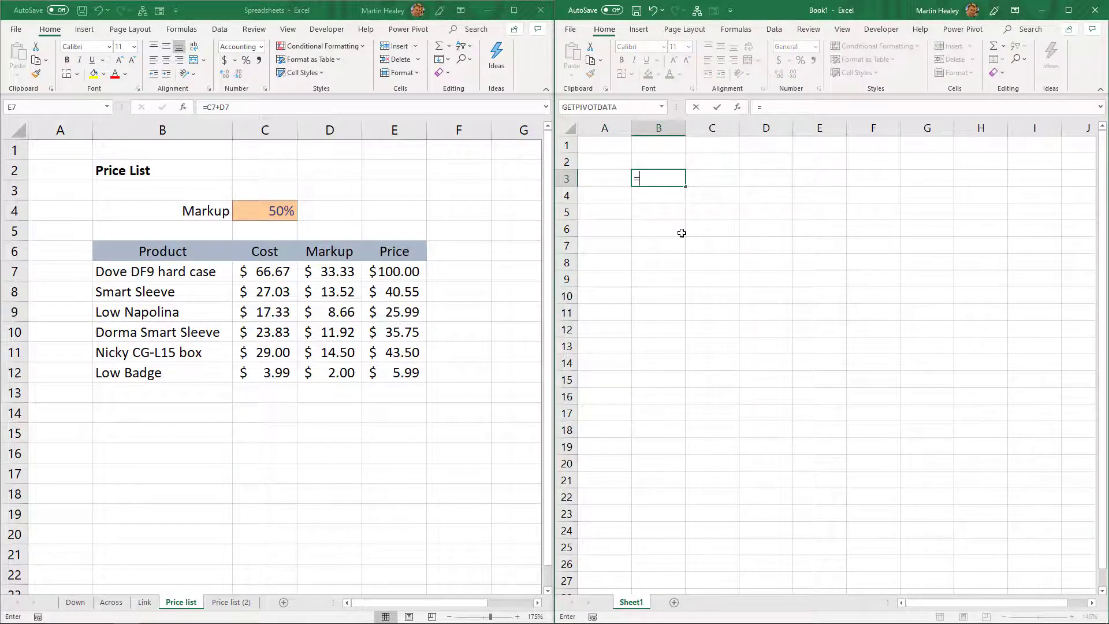
pyautogui.click(121, 255)
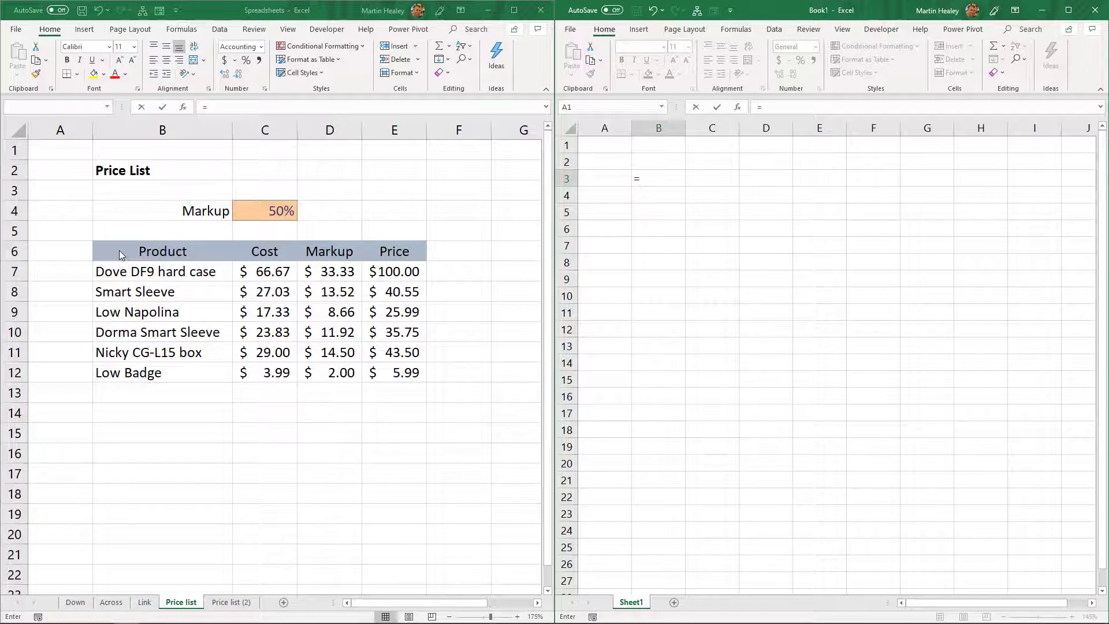
pyautogui.click(123, 250)
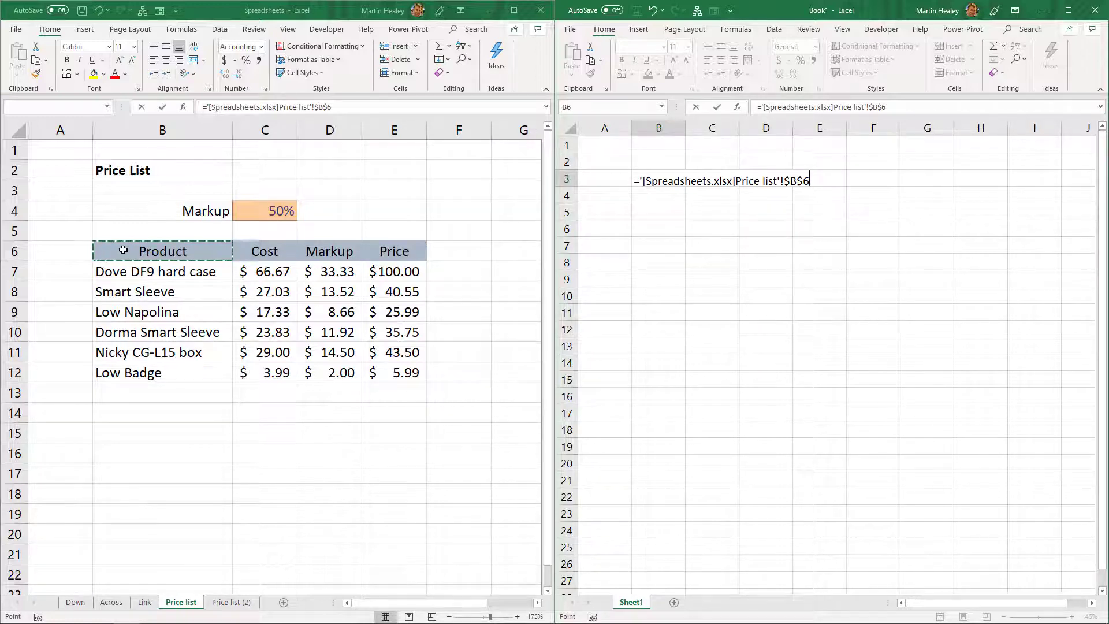
pyautogui.press('Return')
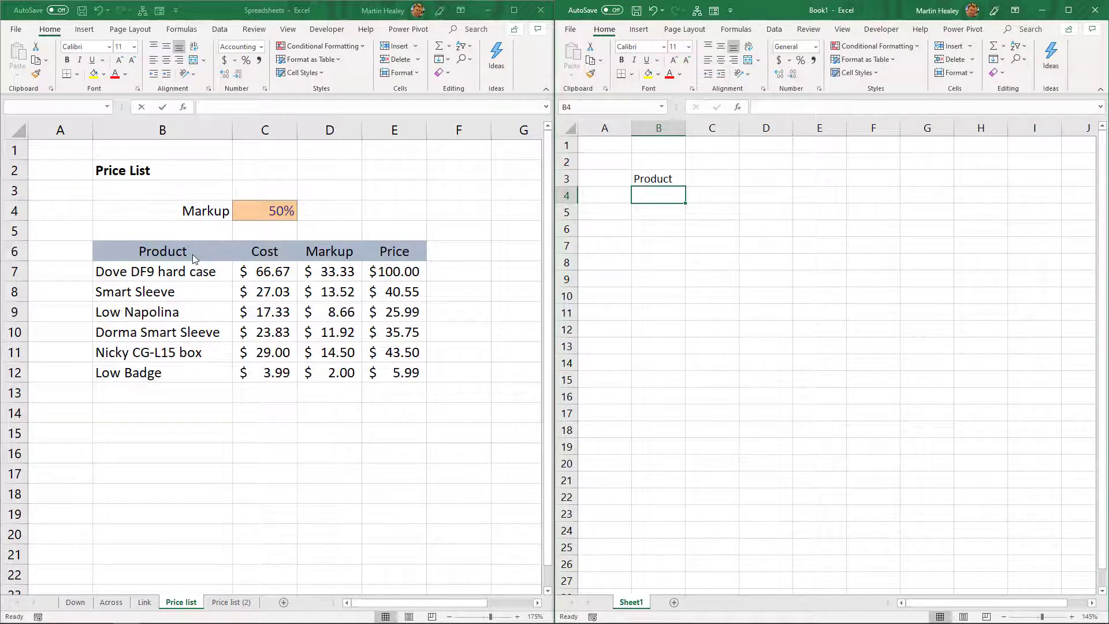
# Step: Examine the external link formula in B3 of the new workbook, including its workbook, sheet and cell reference
pyautogui.click(654, 180)
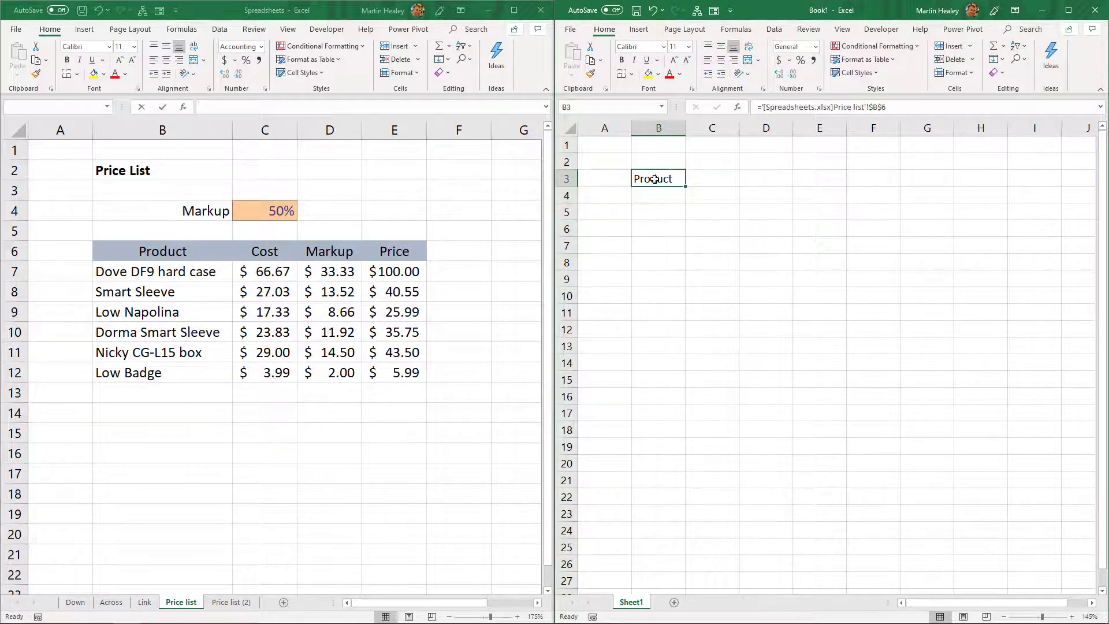
pyautogui.doubleClick(655, 179)
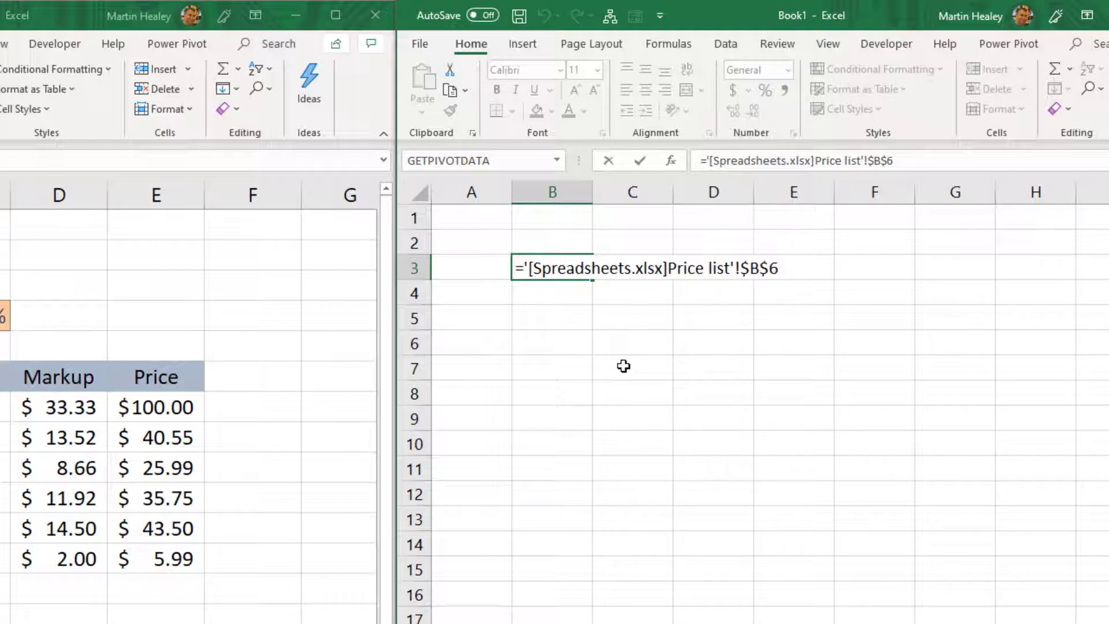
pyautogui.press('Return')
# Step: Try filling the absolute link formula from B3 across and down to D6, and undo the fill
pyautogui.click(558, 267)
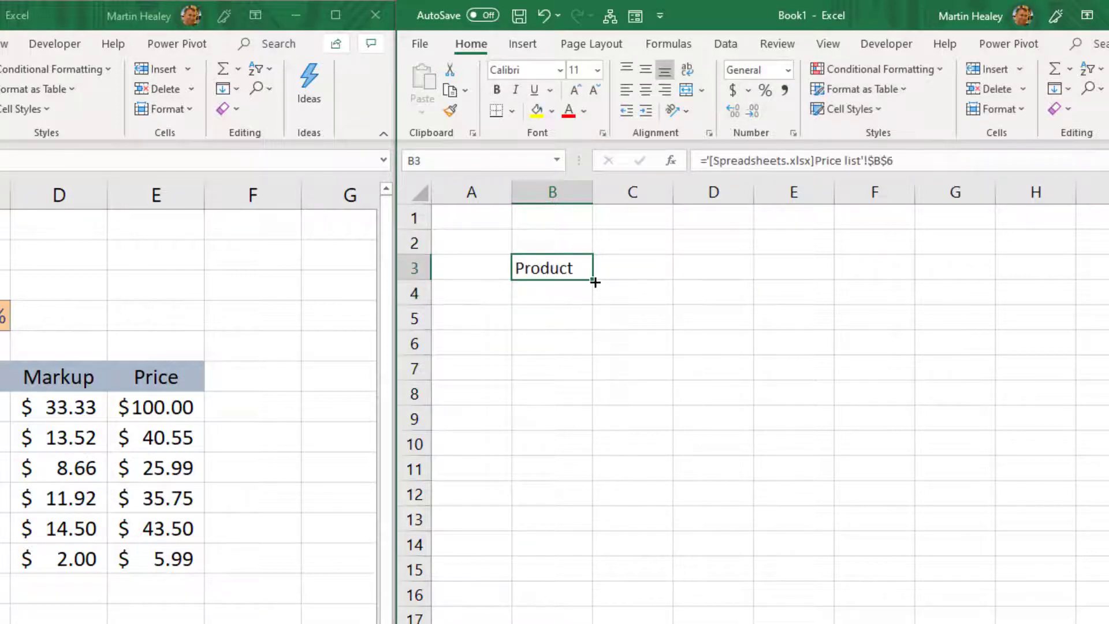
pyautogui.moveTo(593, 282); pyautogui.dragTo(756, 350)
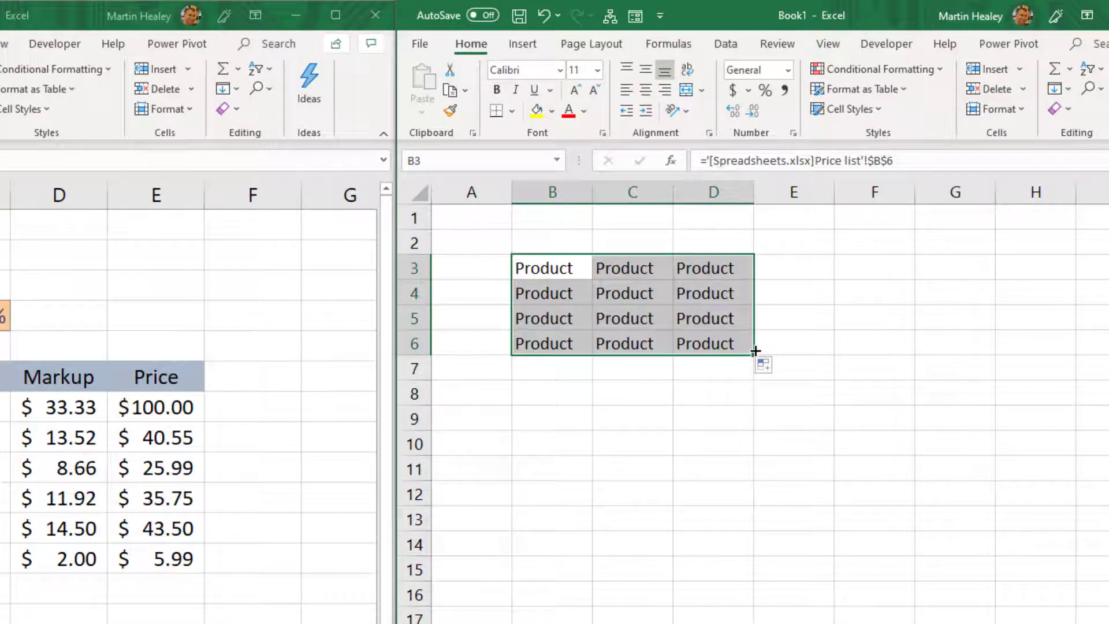
pyautogui.hotkey('ctrl', 'z')
pyautogui.hotkey('ctrl', 'z')
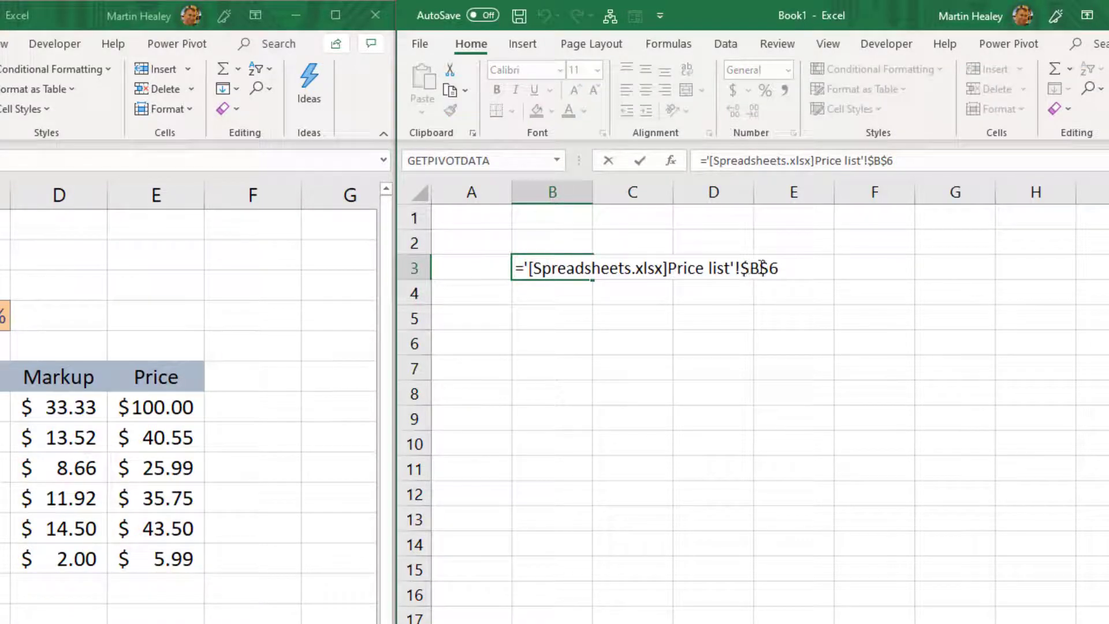
# Step: Change the cell reference in B3's link formula to the relative reference B6 and fill the formula across and down
pyautogui.moveTo(741, 268); pyautogui.dragTo(780, 268)
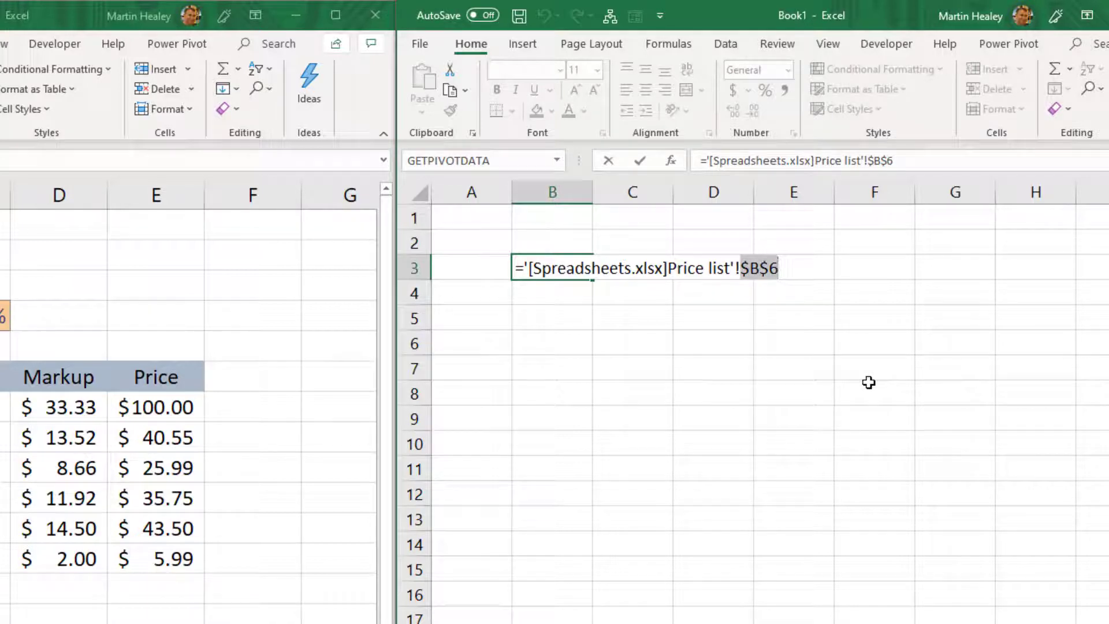
pyautogui.write('B6')
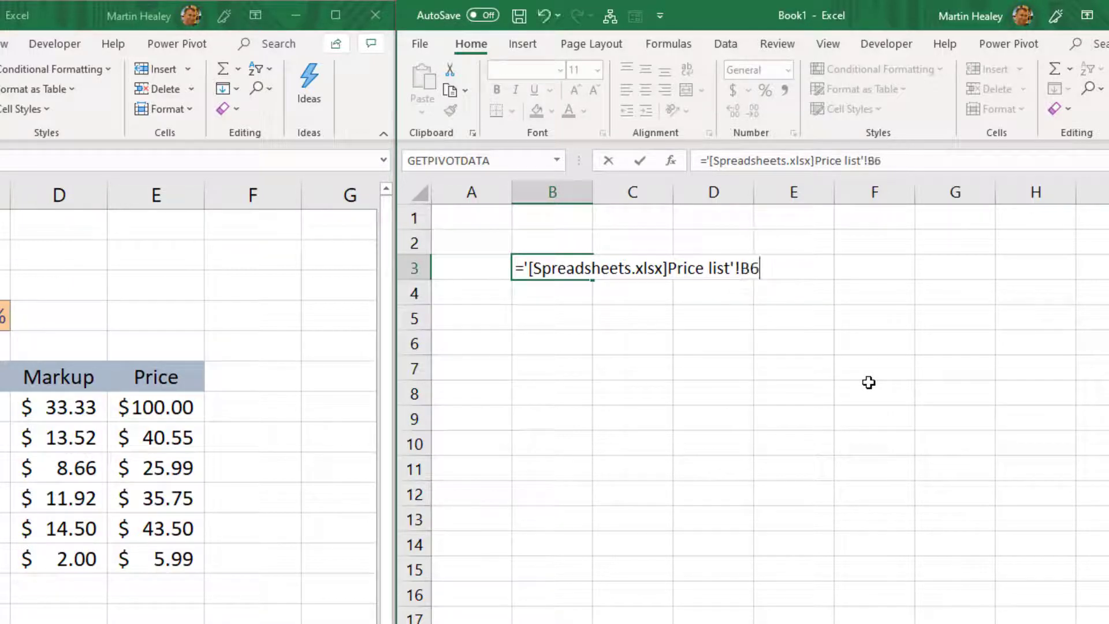
pyautogui.press('Return')
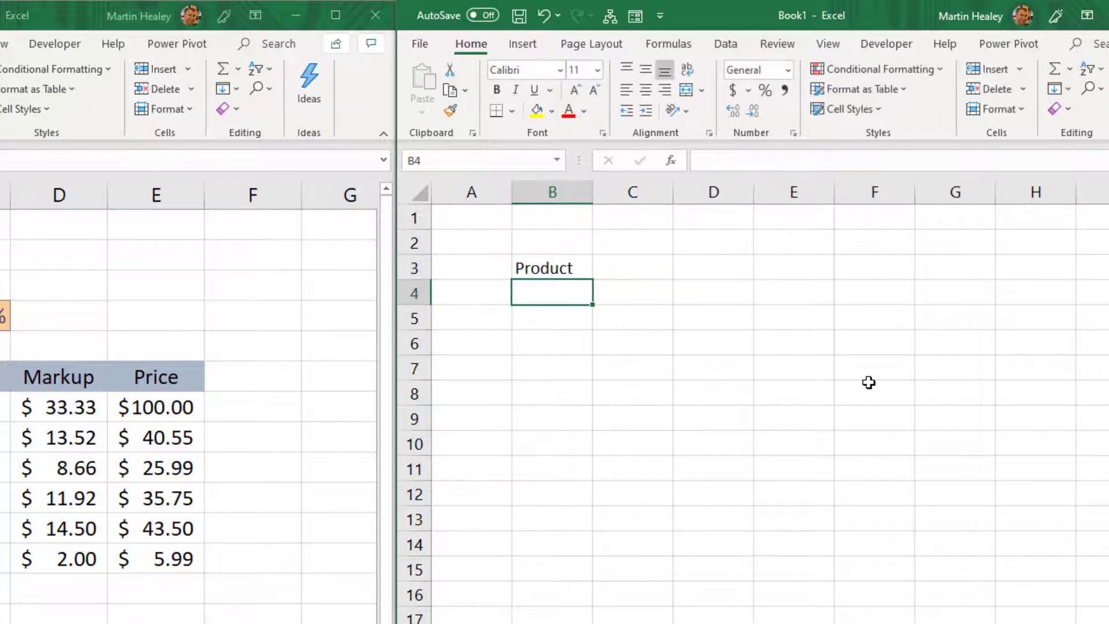
pyautogui.click(586, 269)
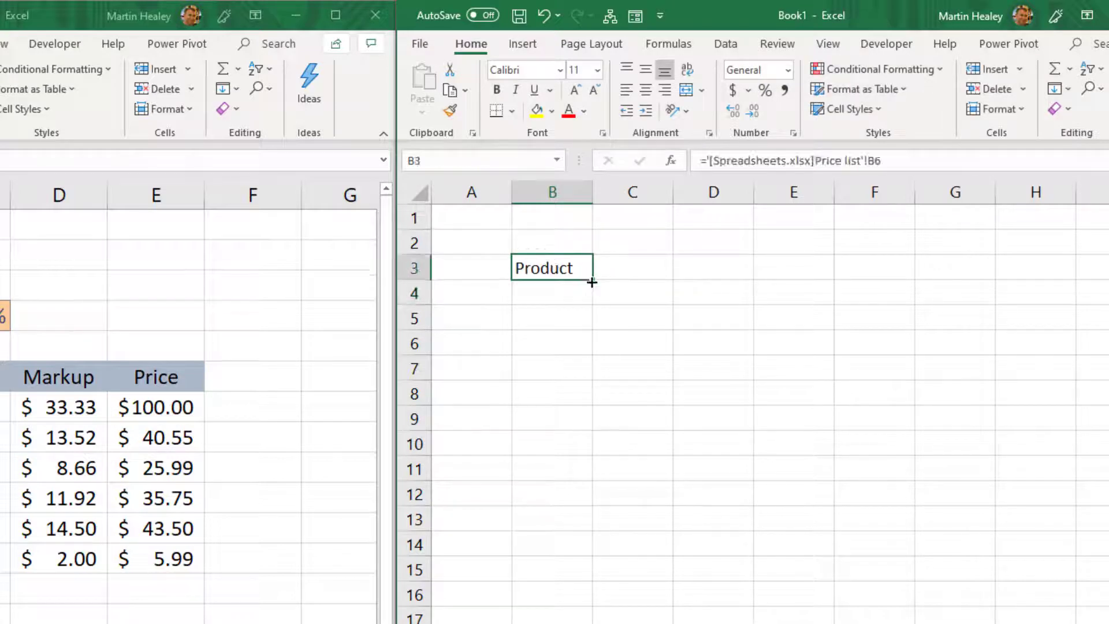
pyautogui.moveTo(592, 281); pyautogui.dragTo(913, 378)
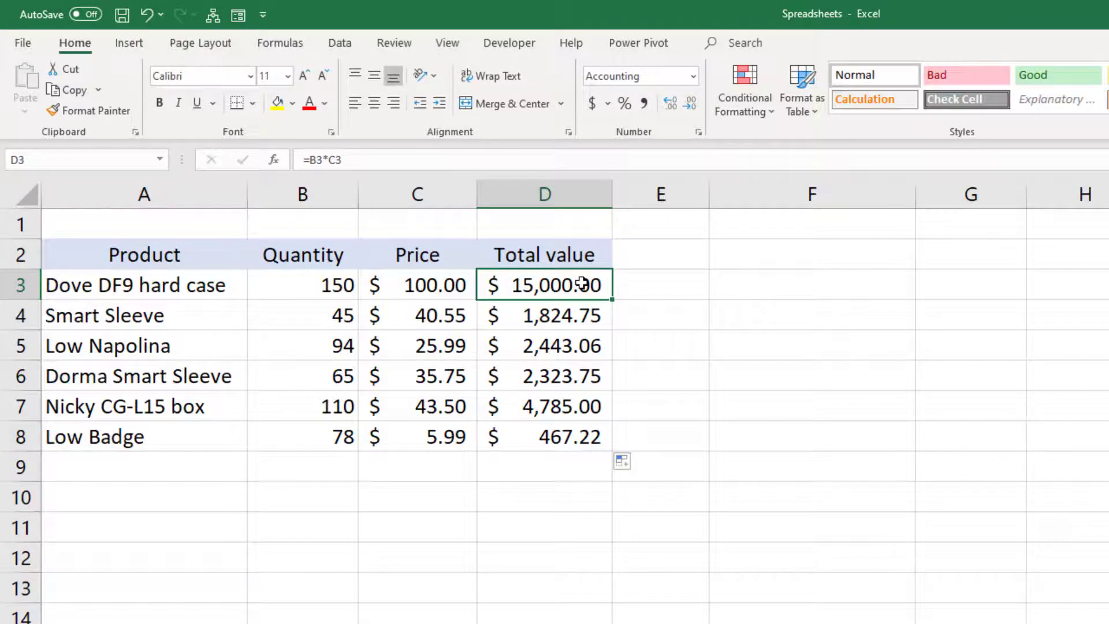
# Step: Fill the Total value formula from D3 down to D8 in the Spreadsheets workbook and check the references in D8
pyautogui.moveTo(612, 299); pyautogui.dragTo(598, 452)
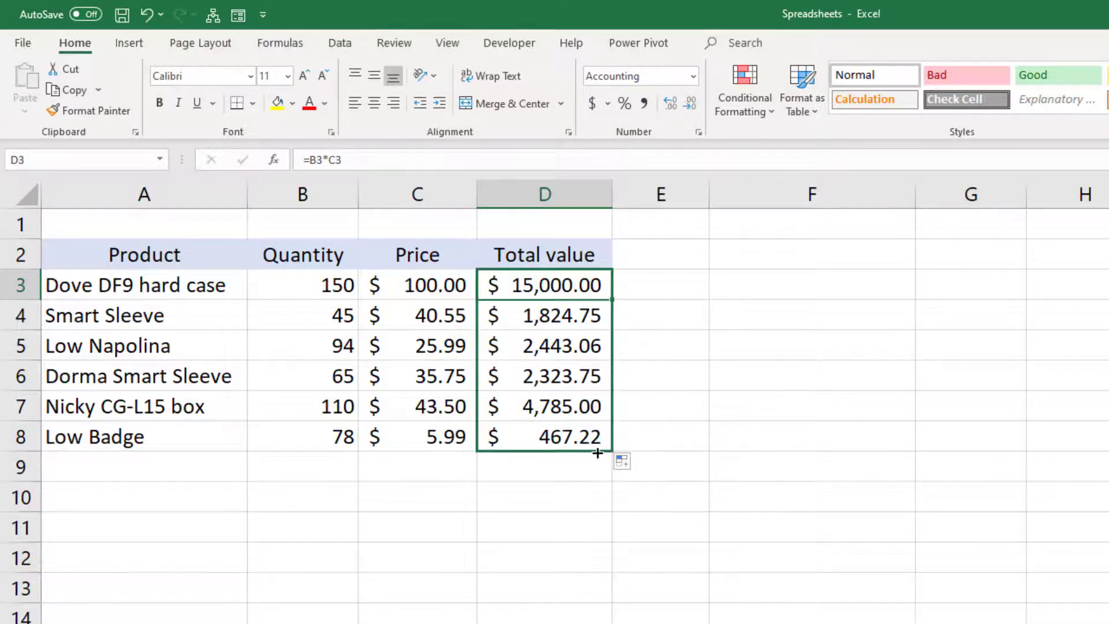
pyautogui.doubleClick(589, 442)
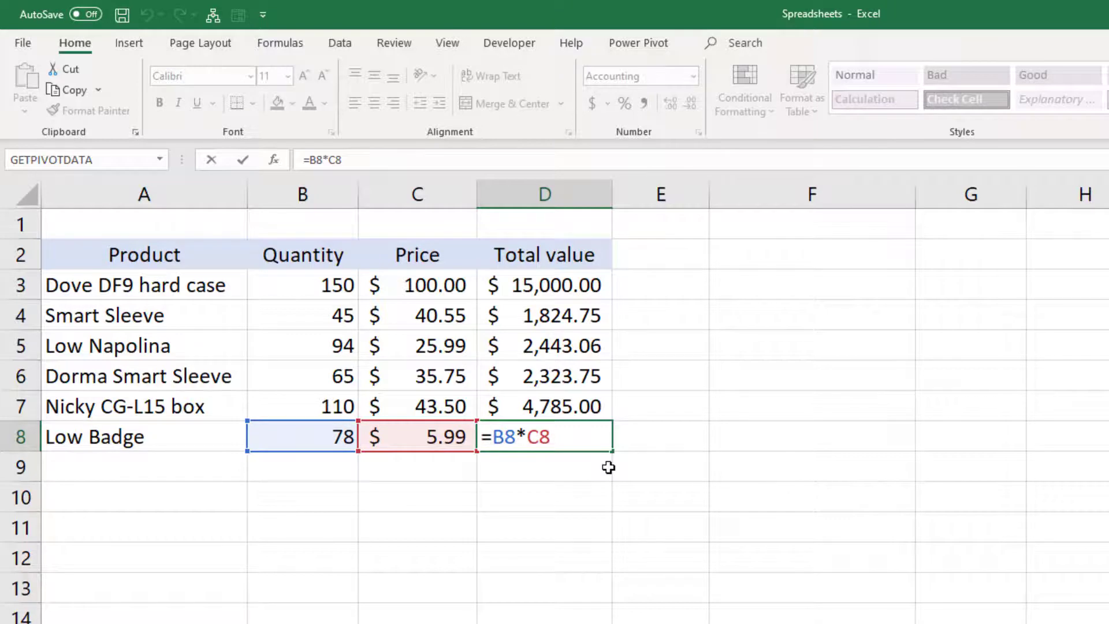
pyautogui.hotkey('ctrl', 'Return')
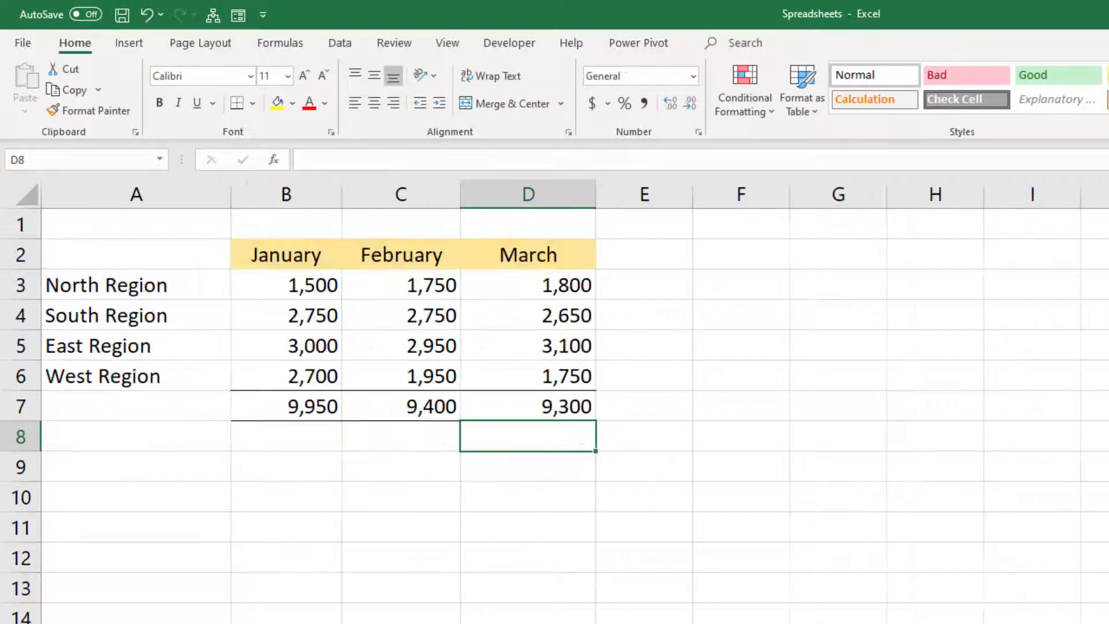
# Step: Fill the January total formula from B7 across to D7 and check the cell references in D7
pyautogui.click(277, 405)
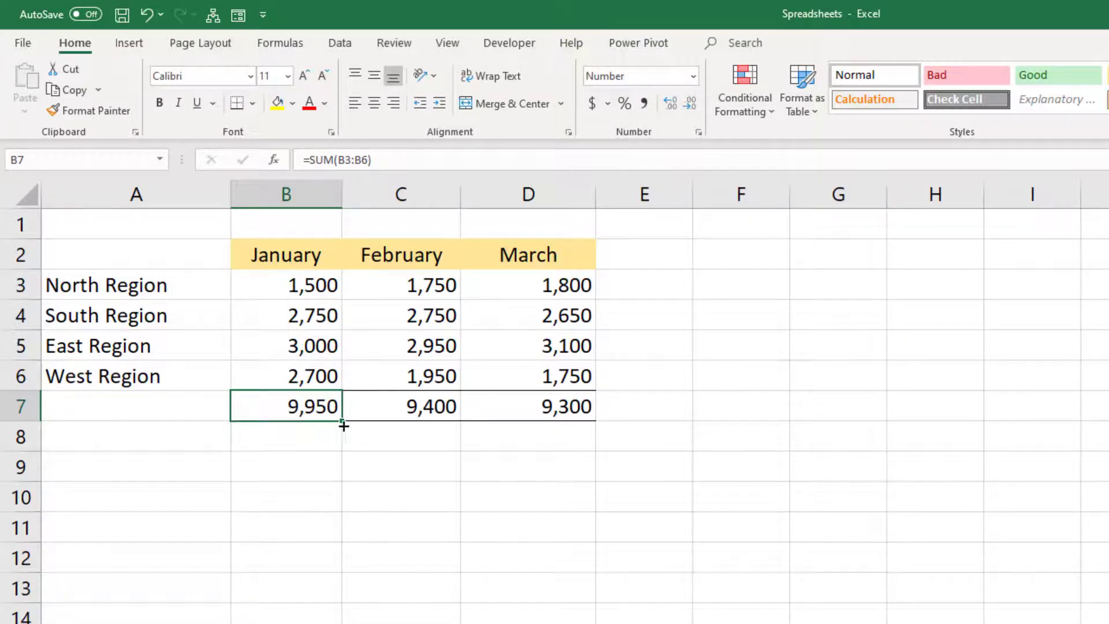
pyautogui.doubleClick(310, 411)
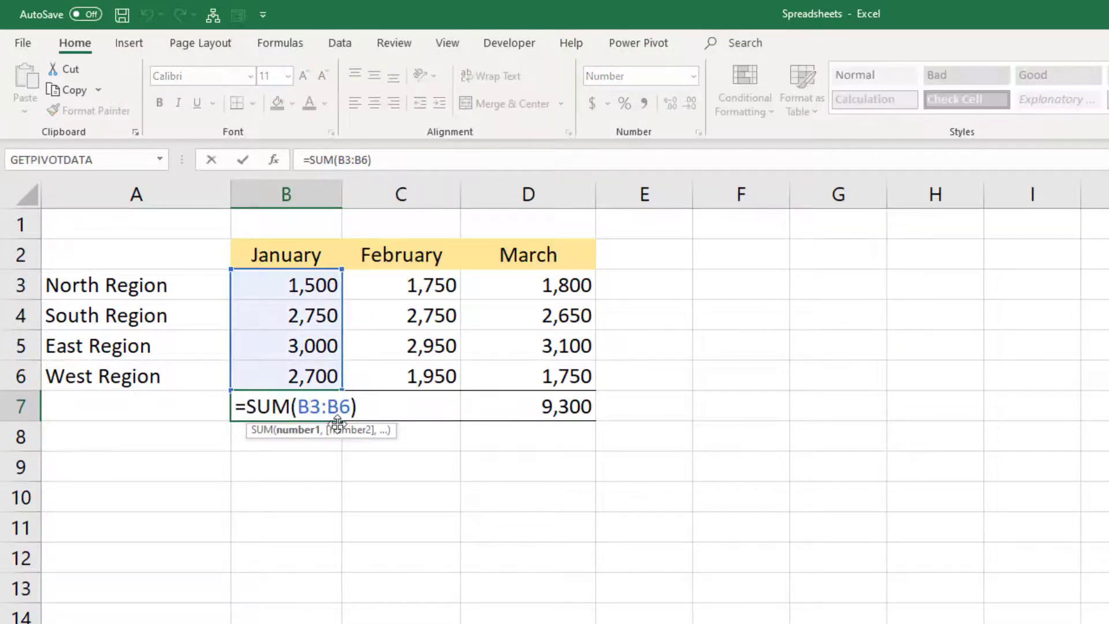
pyautogui.press('Escape')
pyautogui.moveTo(364, 420); pyautogui.dragTo(548, 413)
pyautogui.doubleClick(544, 405)
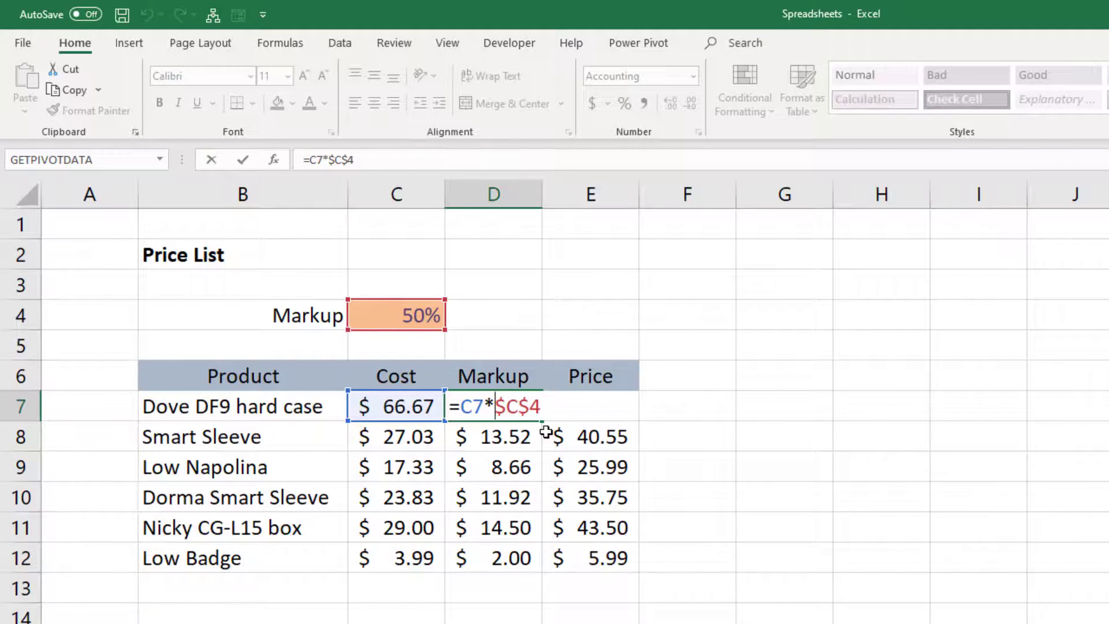
pyautogui.hotkey('ctrl', 'Return')
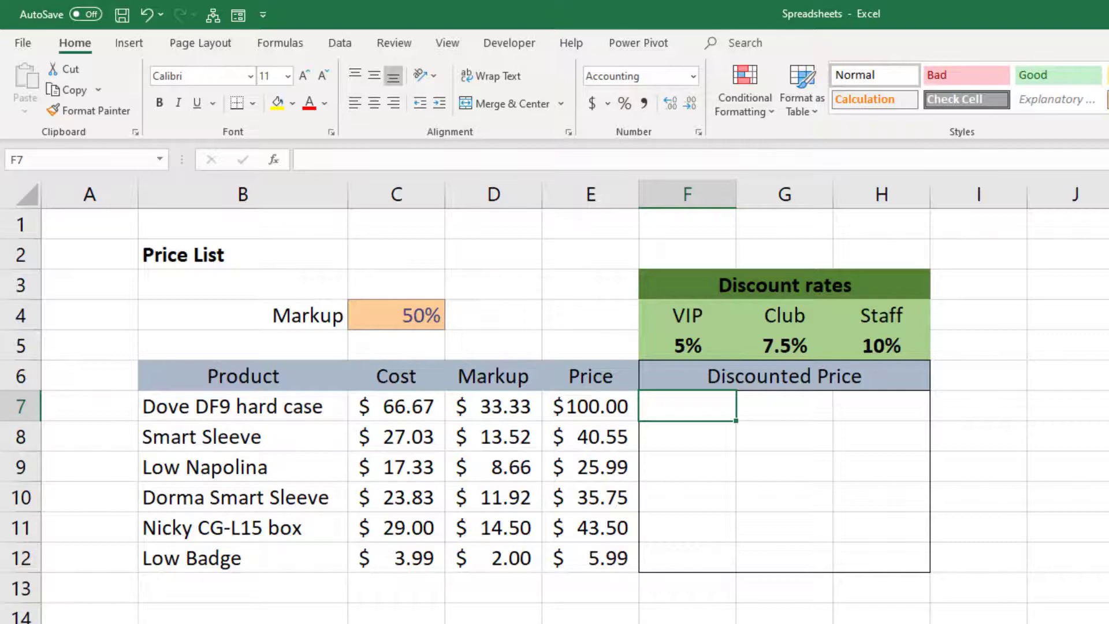
# Step: Enter the formula =E7*(1-F5) in F7 to calculate the VIP discounted price of the first product
pyautogui.click(577, 411)
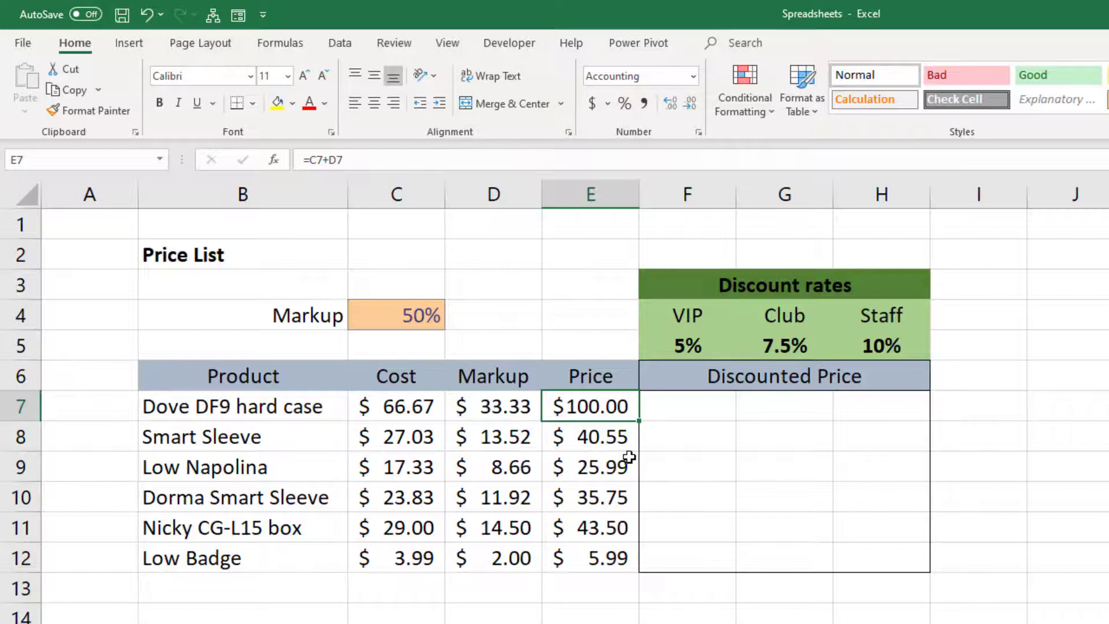
pyautogui.click(676, 409)
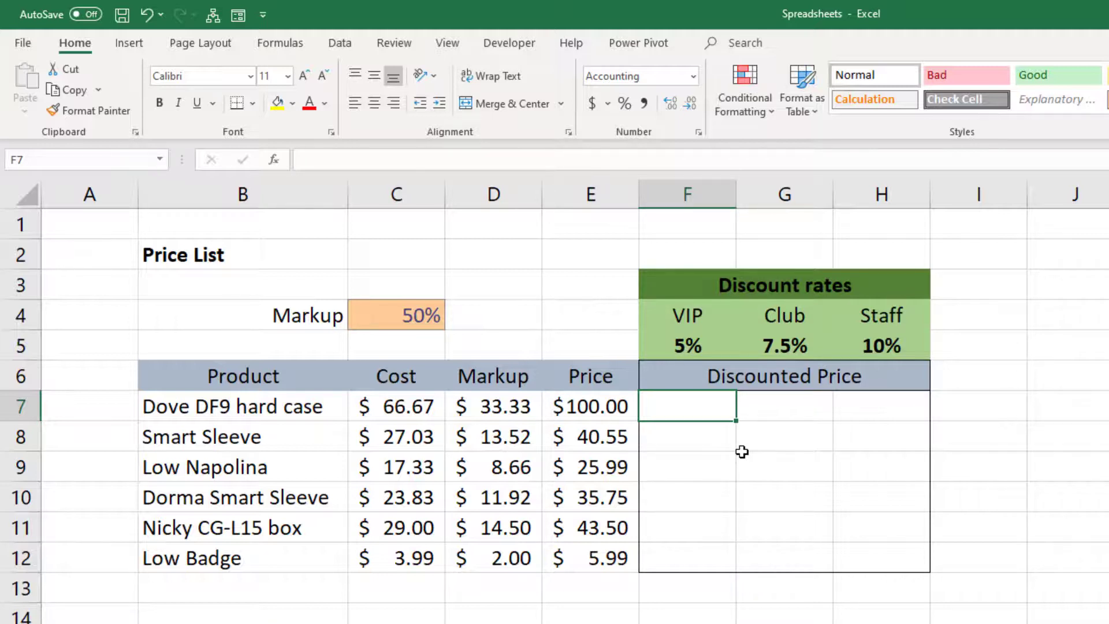
pyautogui.write('=')
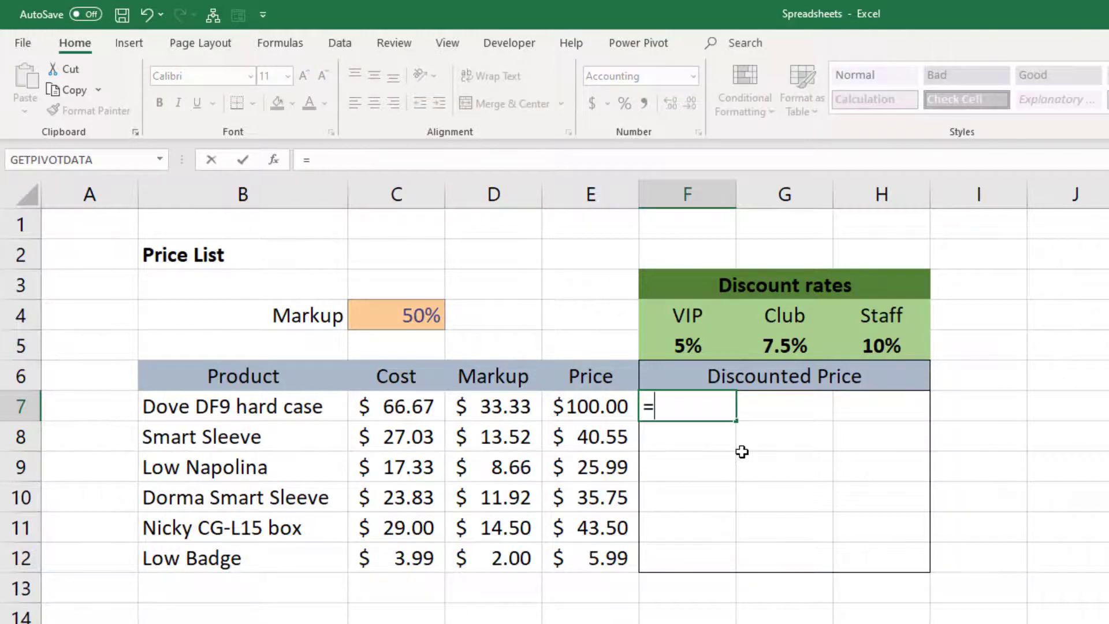
pyautogui.click(582, 407)
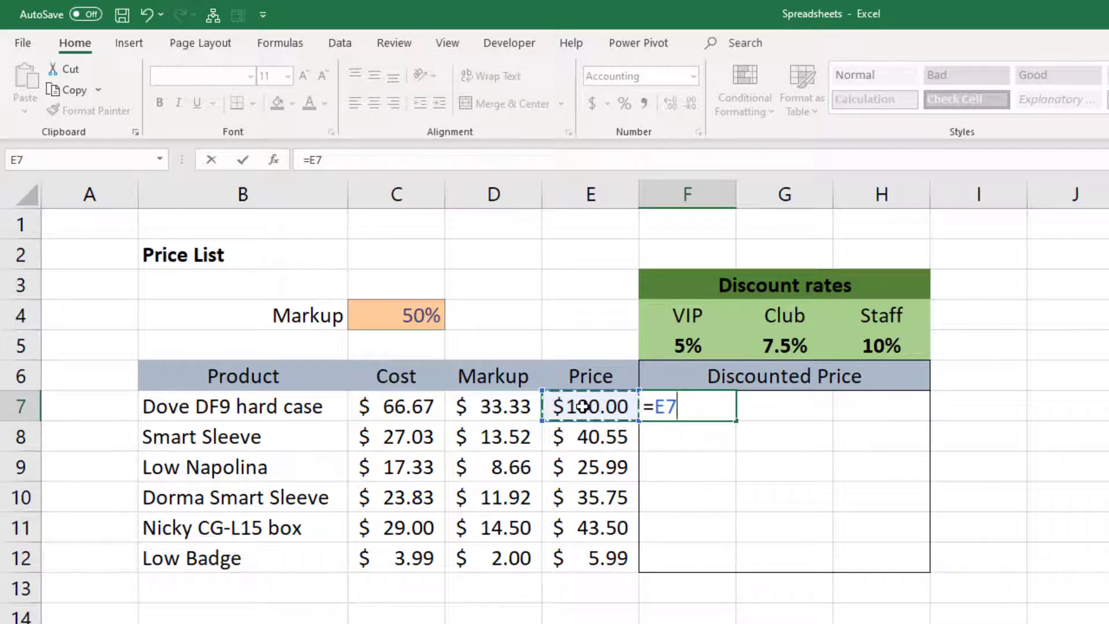
pyautogui.write('*')
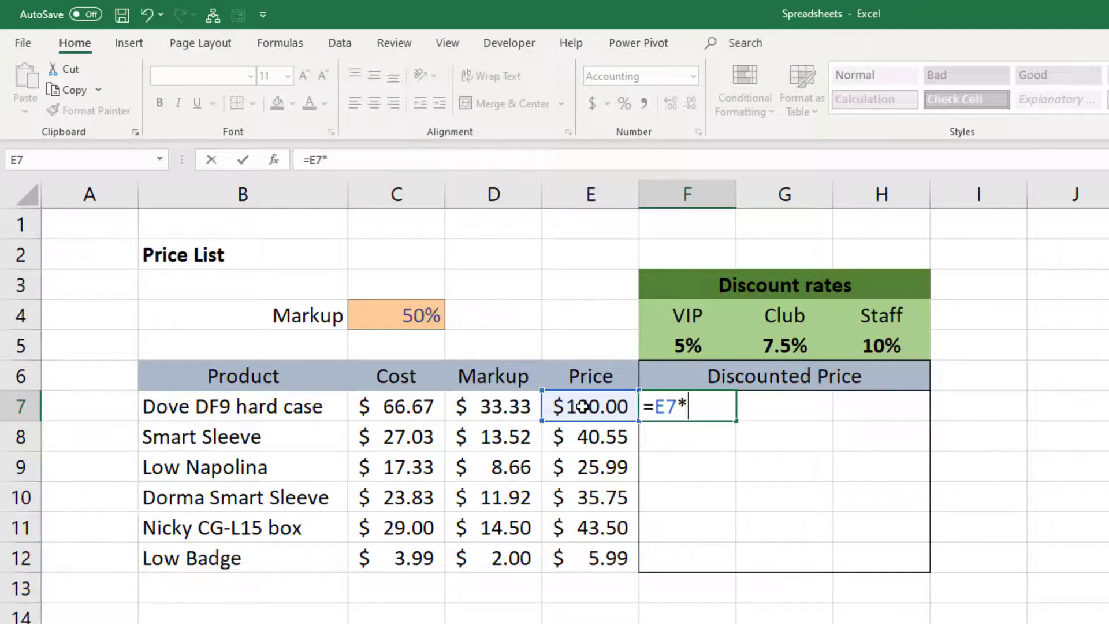
pyautogui.write('(1-')
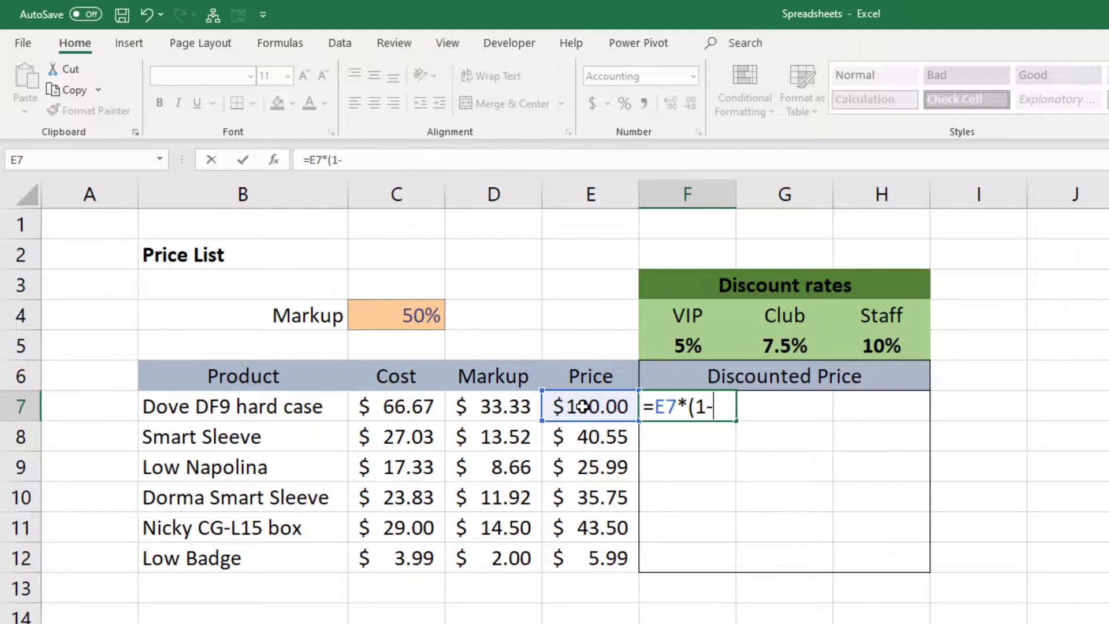
pyautogui.click(665, 347)
pyautogui.write(')')
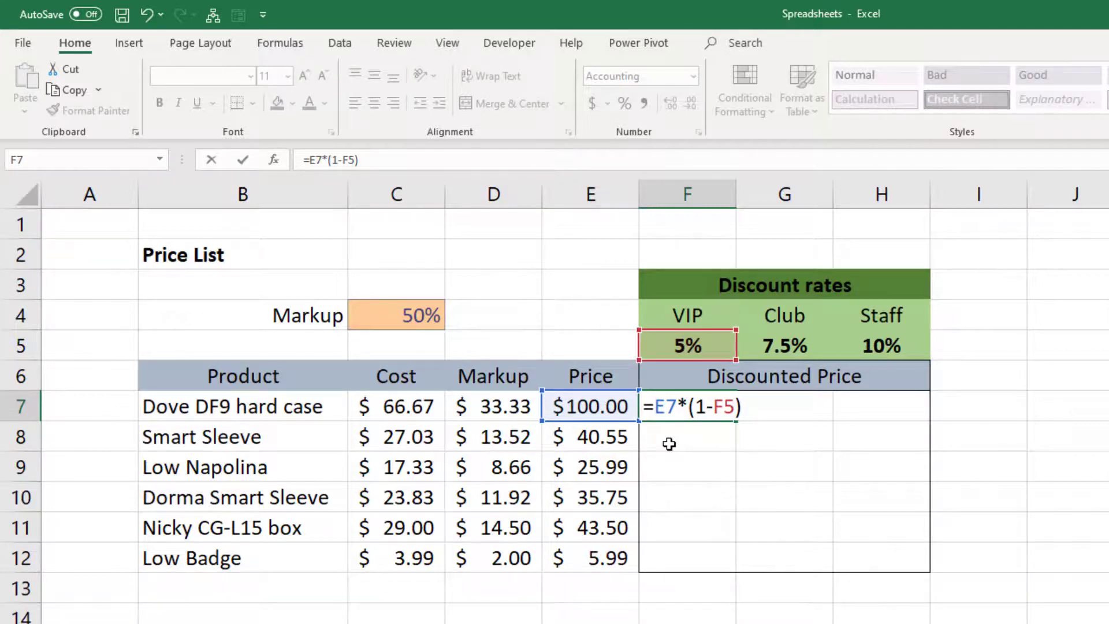
pyautogui.press('Return')
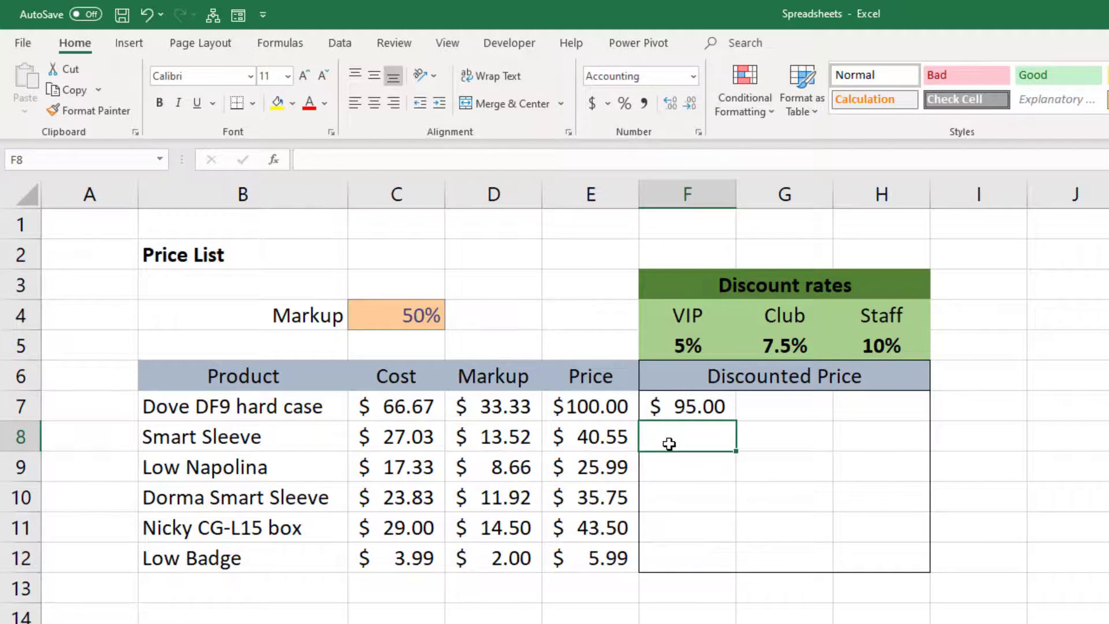
# Step: Try filling the relative discount formula from F7 down to F12, and undo the fill
pyautogui.click(677, 404)
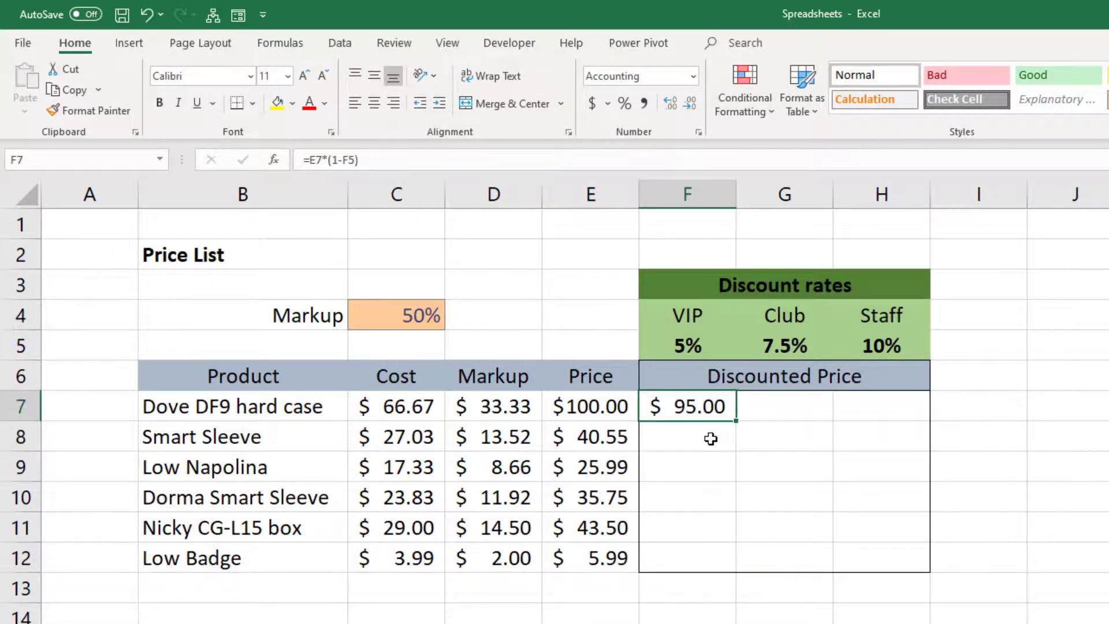
pyautogui.moveTo(735, 421); pyautogui.dragTo(730, 568)
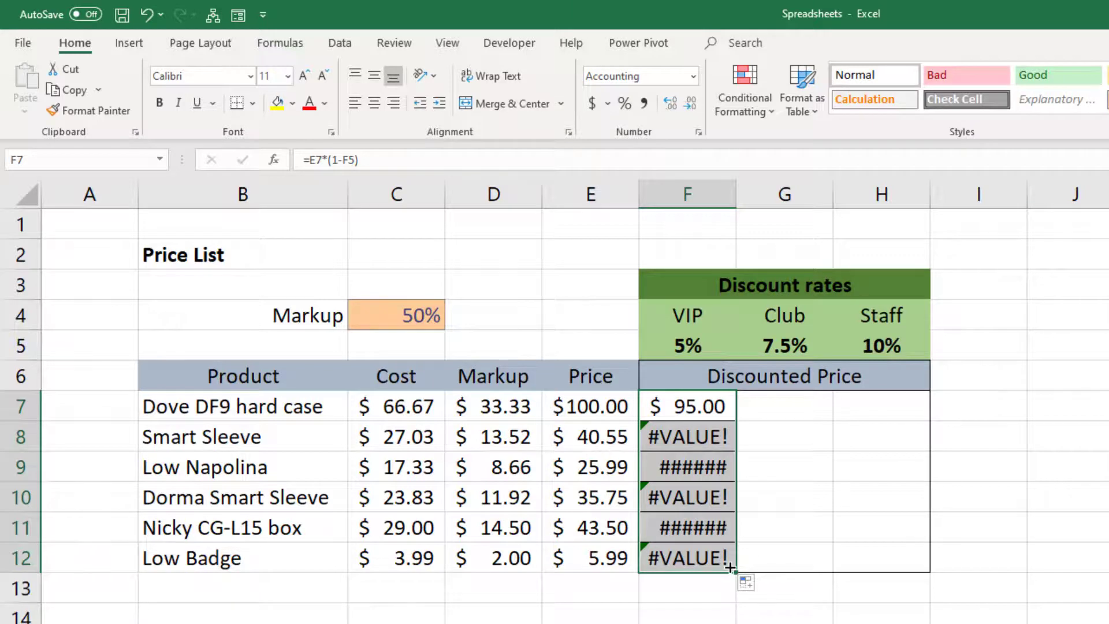
pyautogui.hotkey('ctrl', 'z')
pyautogui.hotkey('ctrl', 'y')
pyautogui.hotkey('ctrl', 'z')
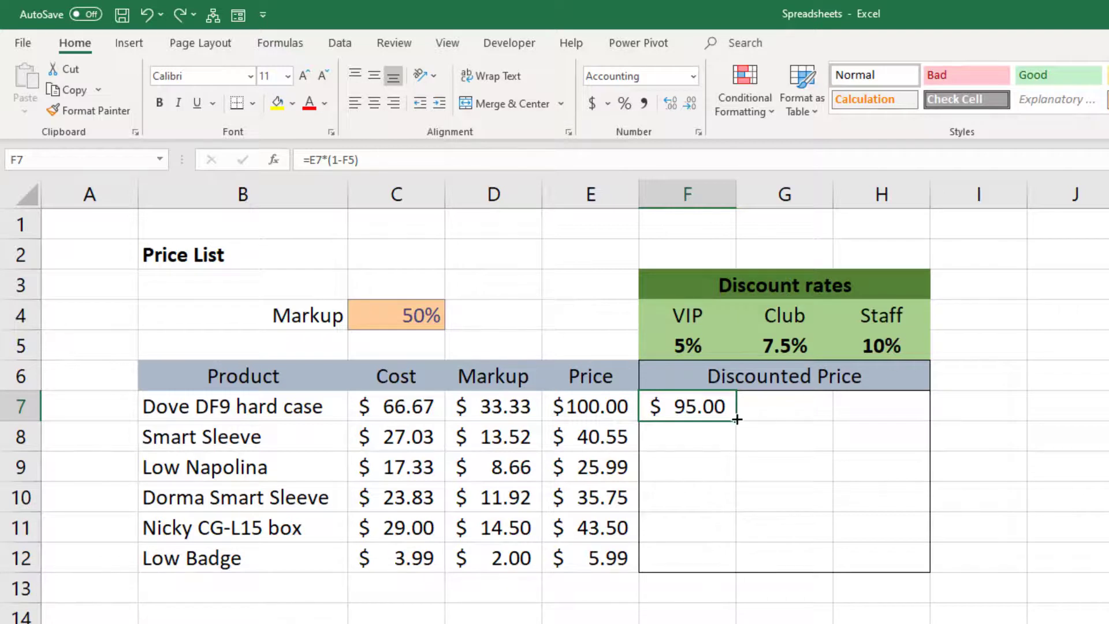
# Step: Try filling the discount formula from F7 across to H7, check the references in H7, and clear G7:H7
pyautogui.moveTo(740, 419); pyautogui.dragTo(886, 418)
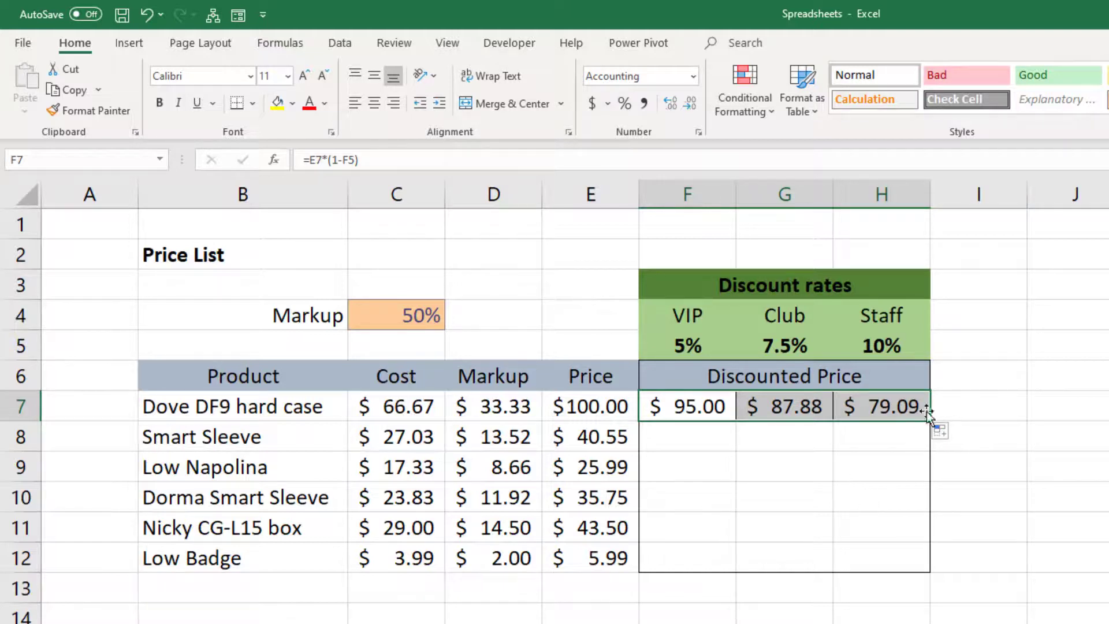
pyautogui.doubleClick(903, 408)
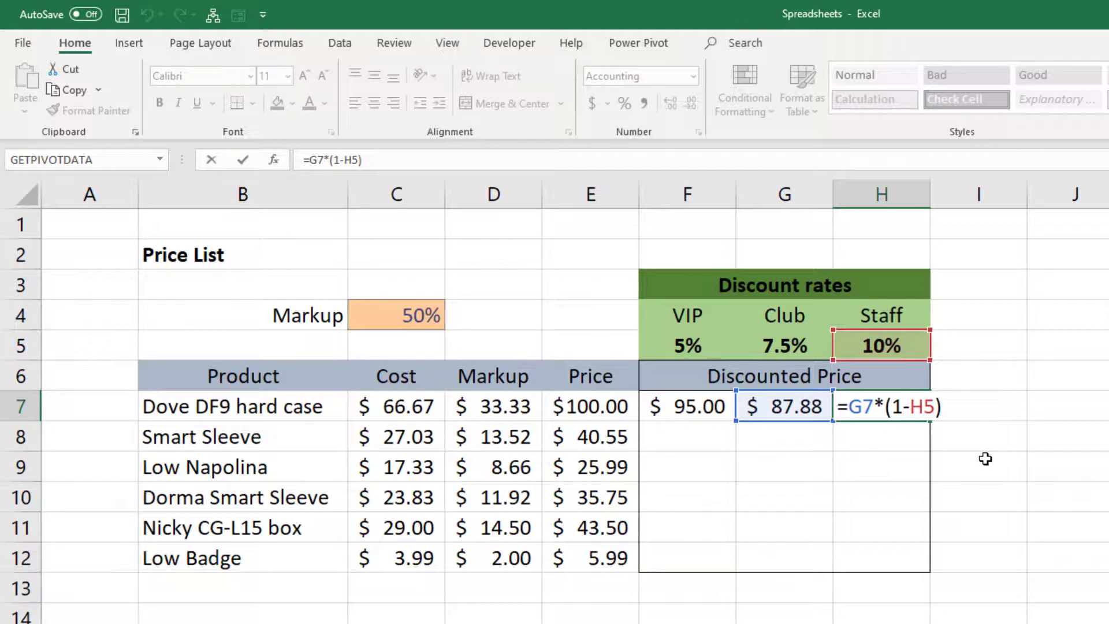
pyautogui.hotkey('ctrl', 'Return')
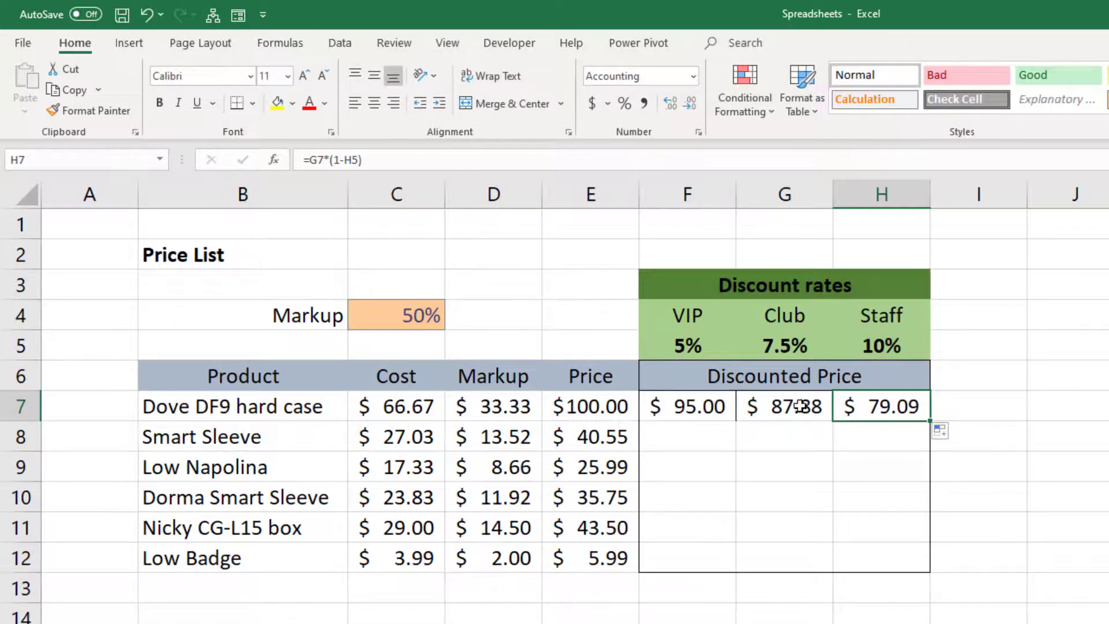
pyautogui.moveTo(804, 408); pyautogui.dragTo(851, 403)
pyautogui.press('Delete')
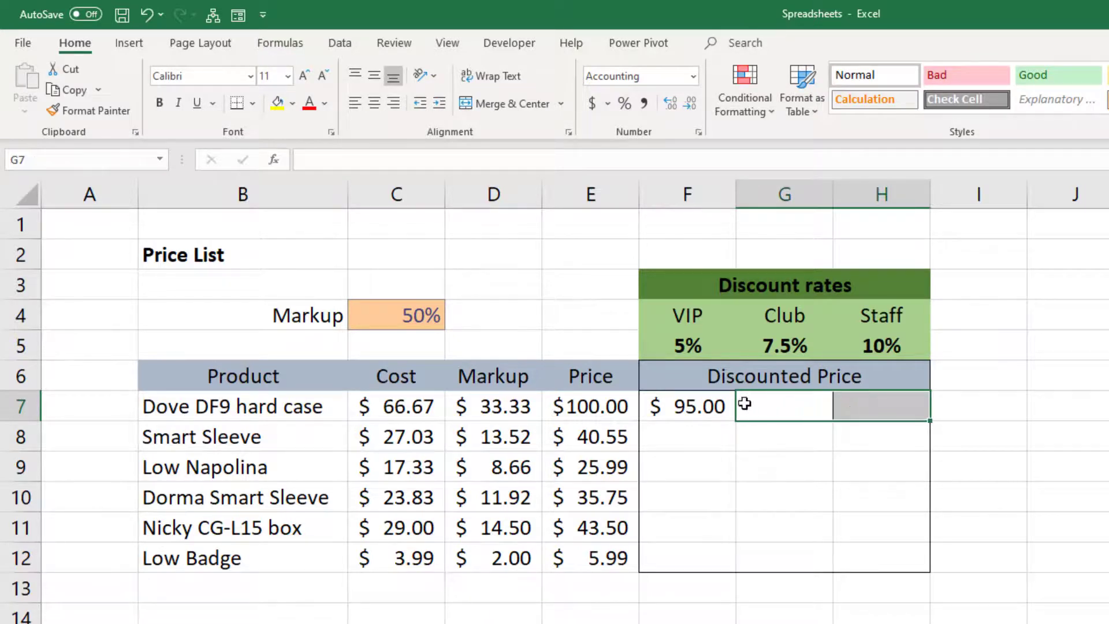
# Step: Cycle the price reference in F7's formula through the reference types and set it to the column-absolute $E7
pyautogui.doubleClick(697, 407)
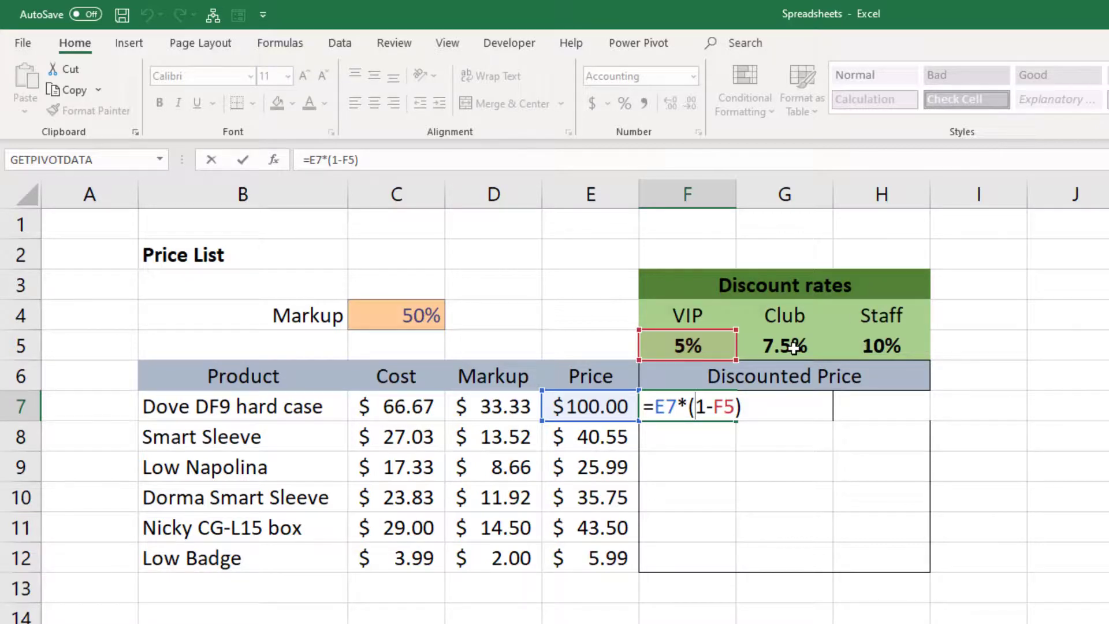
pyautogui.click(666, 408)
pyautogui.press('F4')
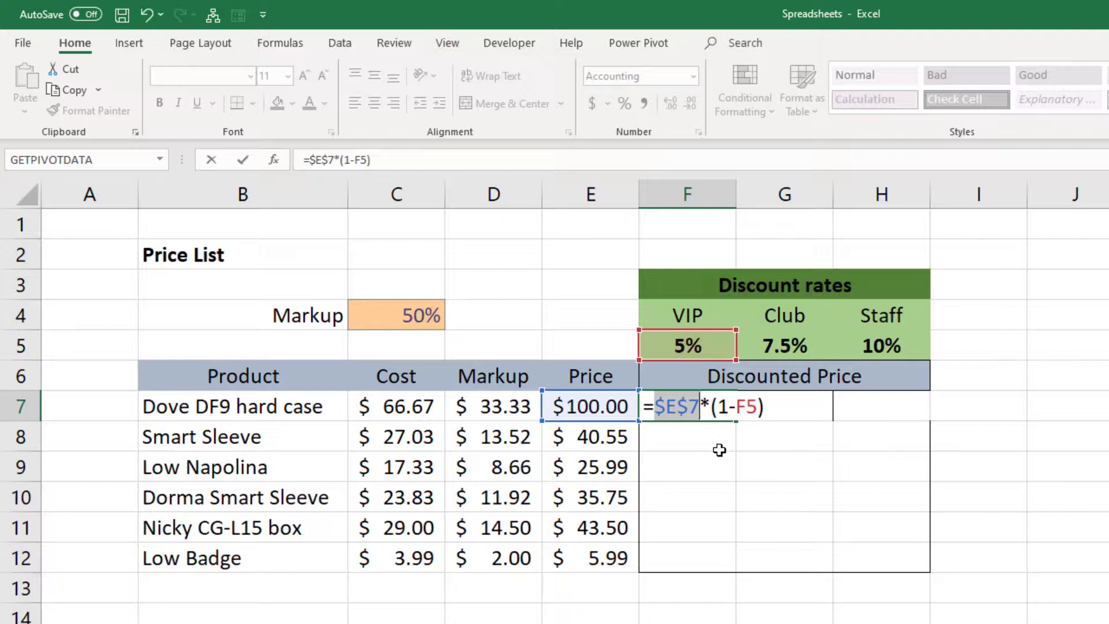
pyautogui.press('F4')
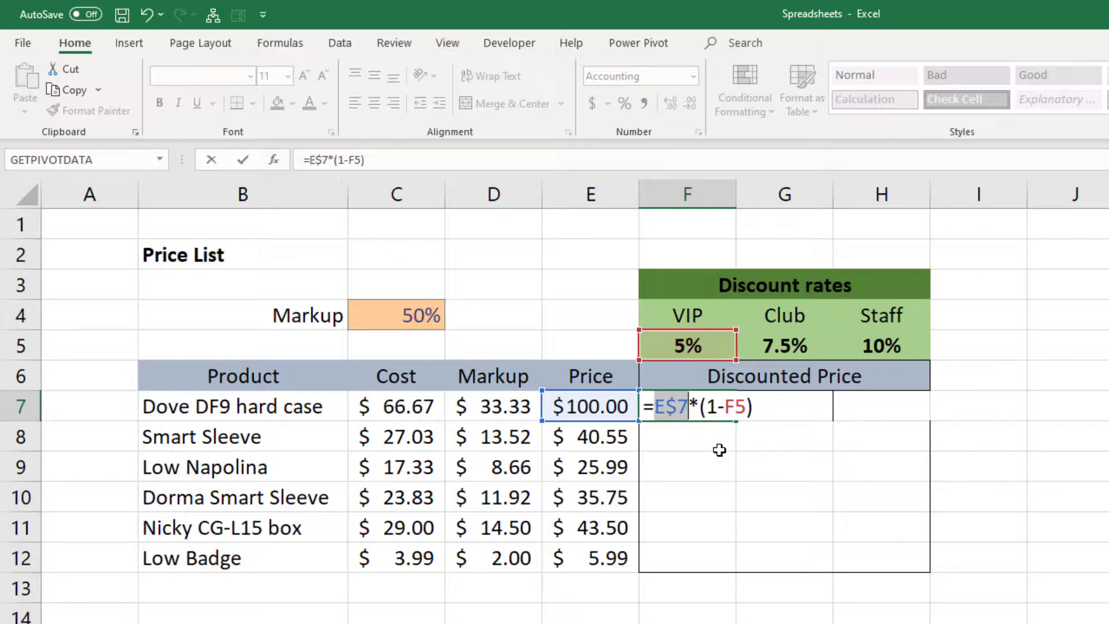
pyautogui.press('F4')
pyautogui.press('F4')
pyautogui.press('F4')
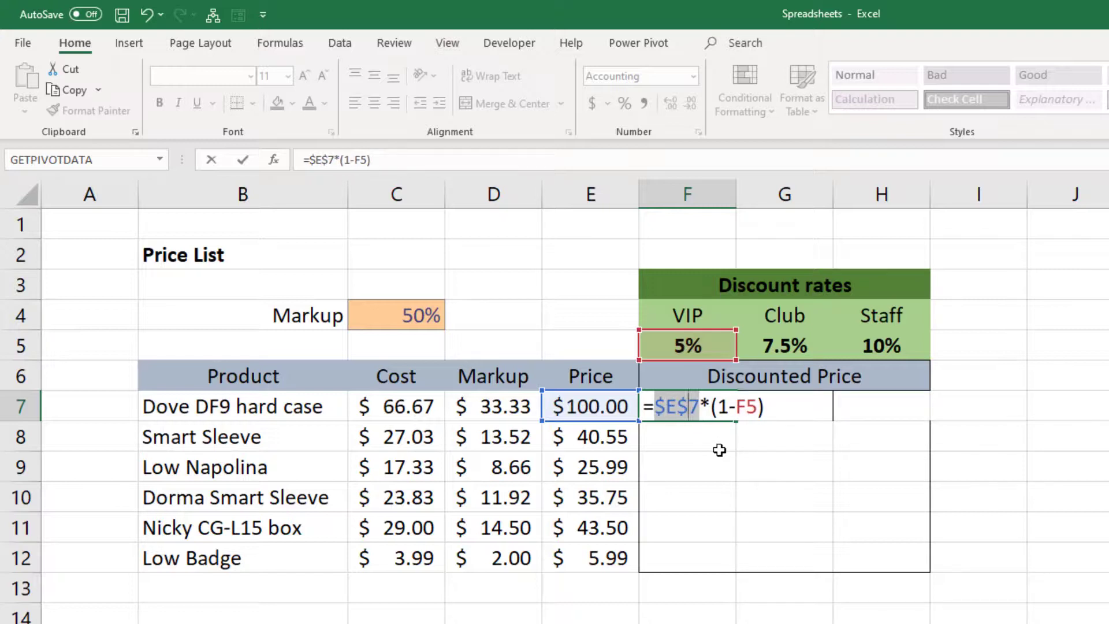
pyautogui.press('F4')
pyautogui.press('F4')
pyautogui.press('F4')
pyautogui.press('F4')
pyautogui.press('F4')
pyautogui.press('F4')
pyautogui.press('F4')
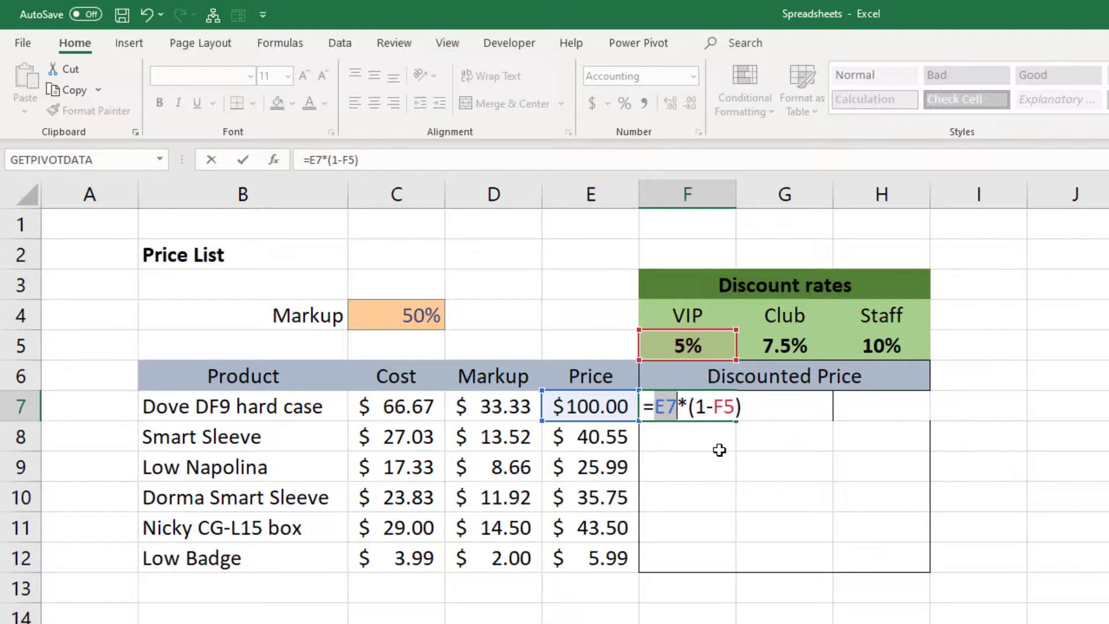
pyautogui.press('F4')
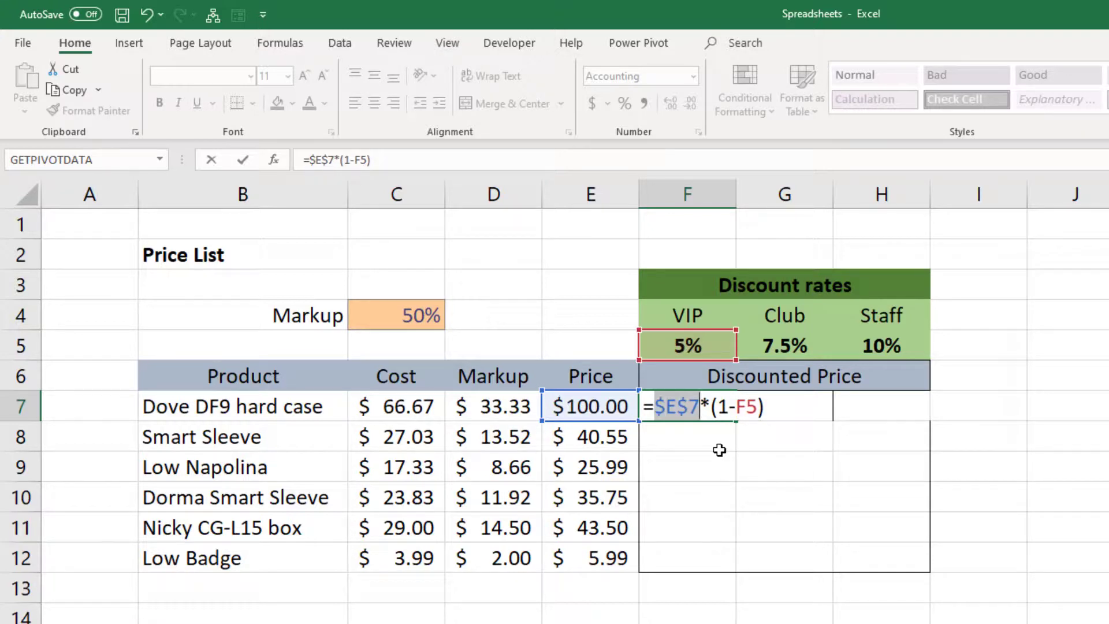
pyautogui.press('F4')
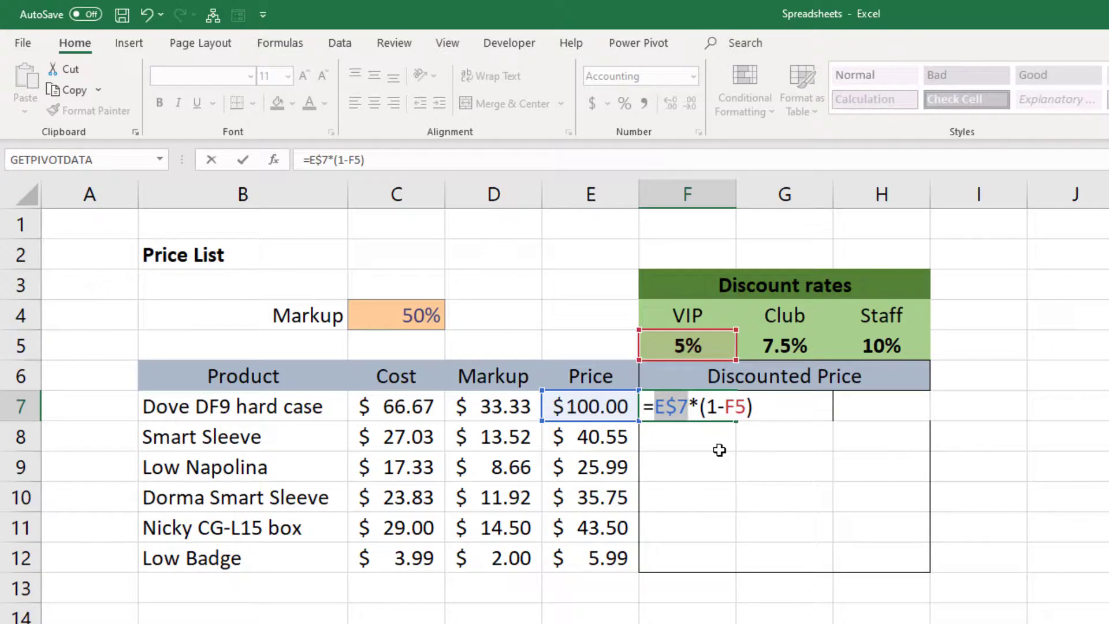
pyautogui.press('F4')
pyautogui.press('F4')
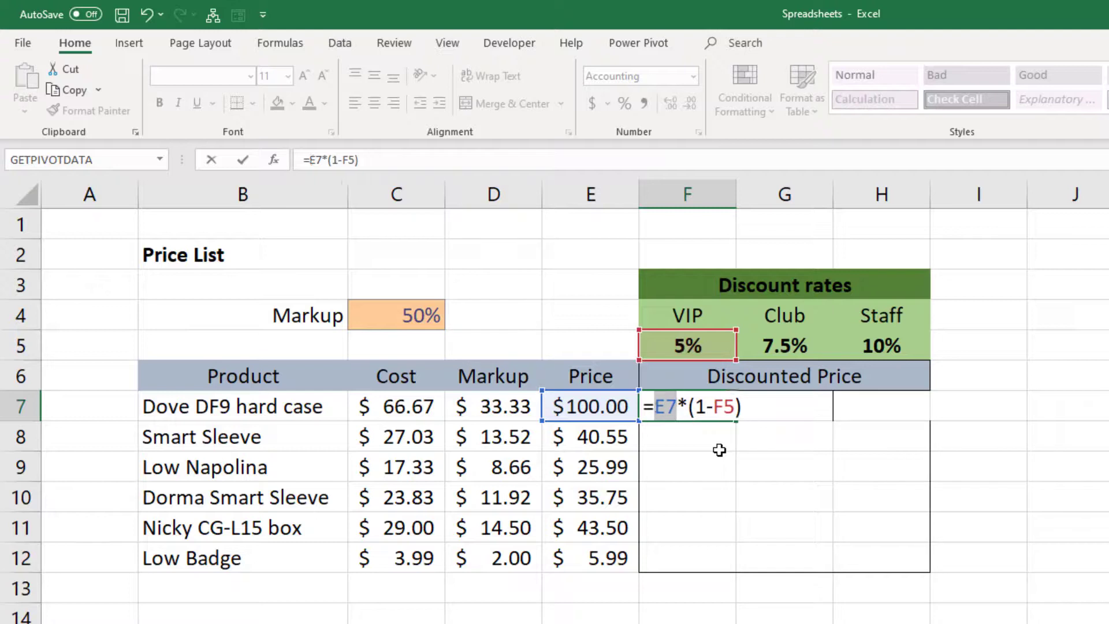
pyautogui.press('F4')
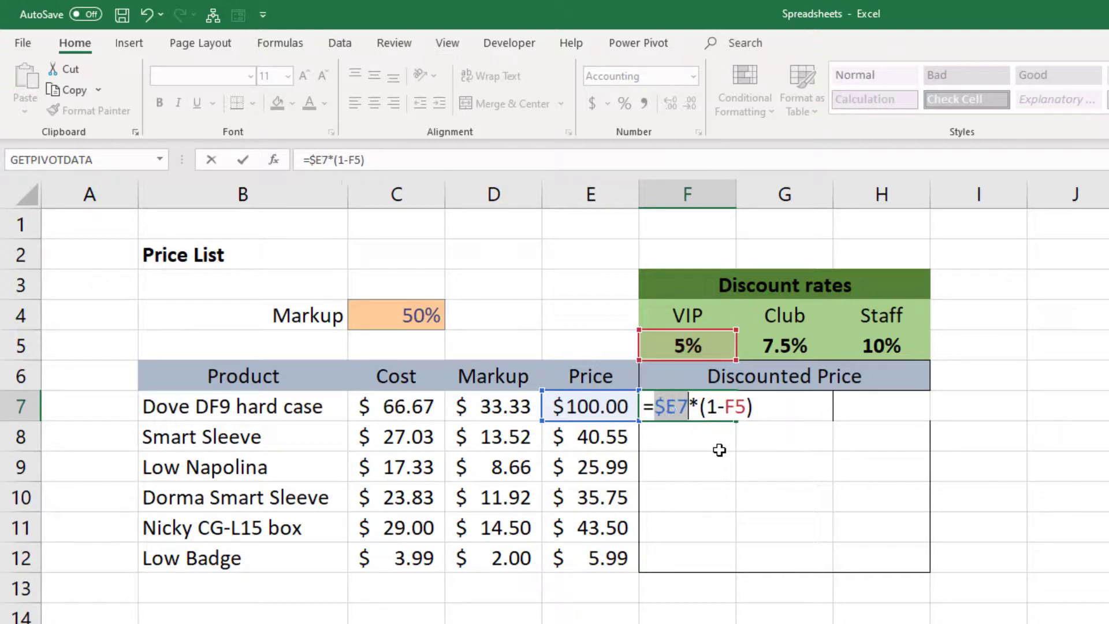
pyautogui.press('F4')
pyautogui.press('F4')
pyautogui.press('F4')
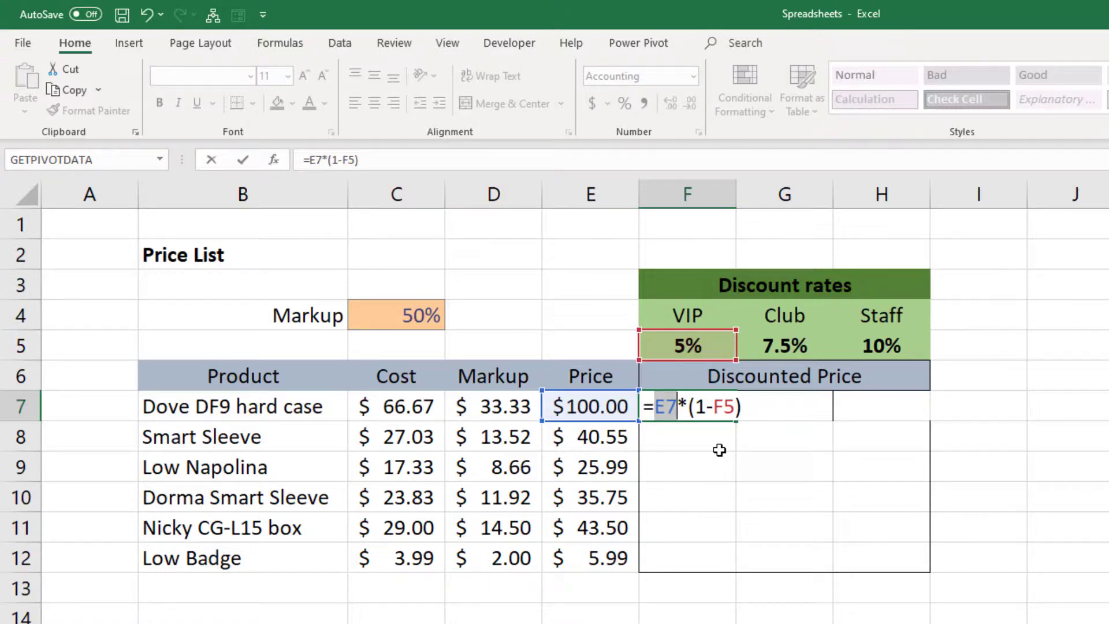
pyautogui.press('F4')
pyautogui.press('F4')
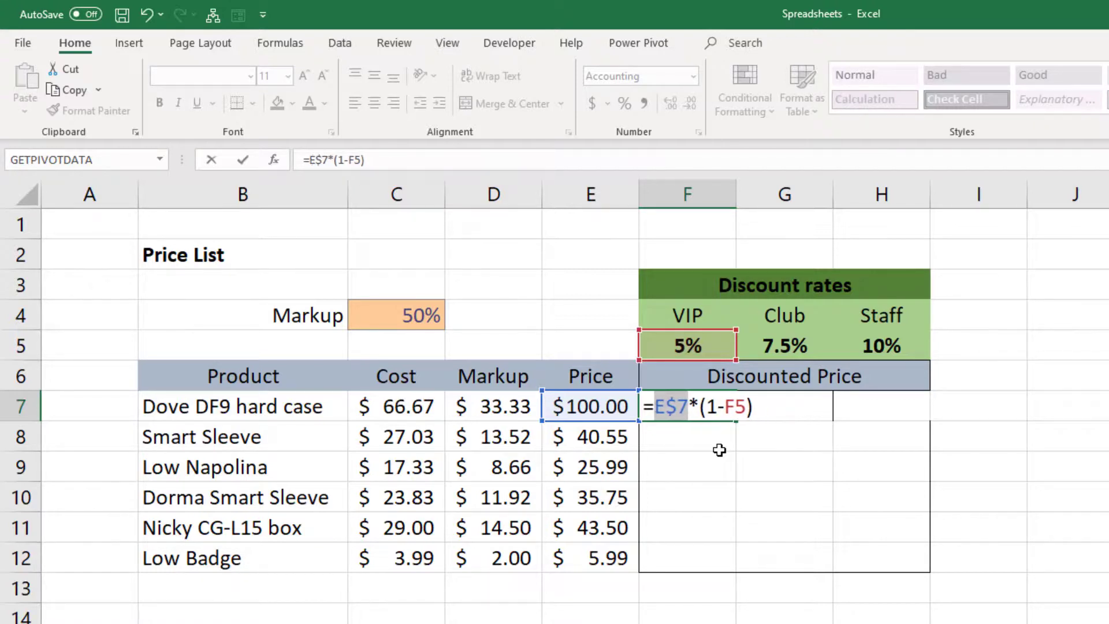
pyautogui.press('F4')
# Step: Set the discount rate reference in F7's formula to the row-absolute F$5, completing =$E7*(1-F$5)
pyautogui.click(752, 411)
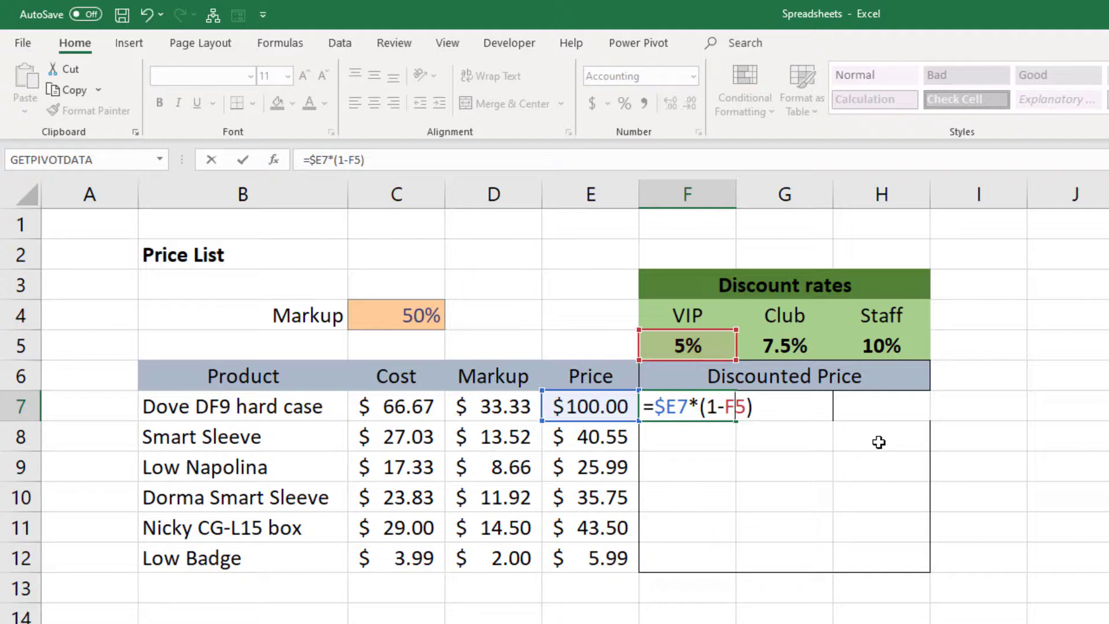
pyautogui.press('F4')
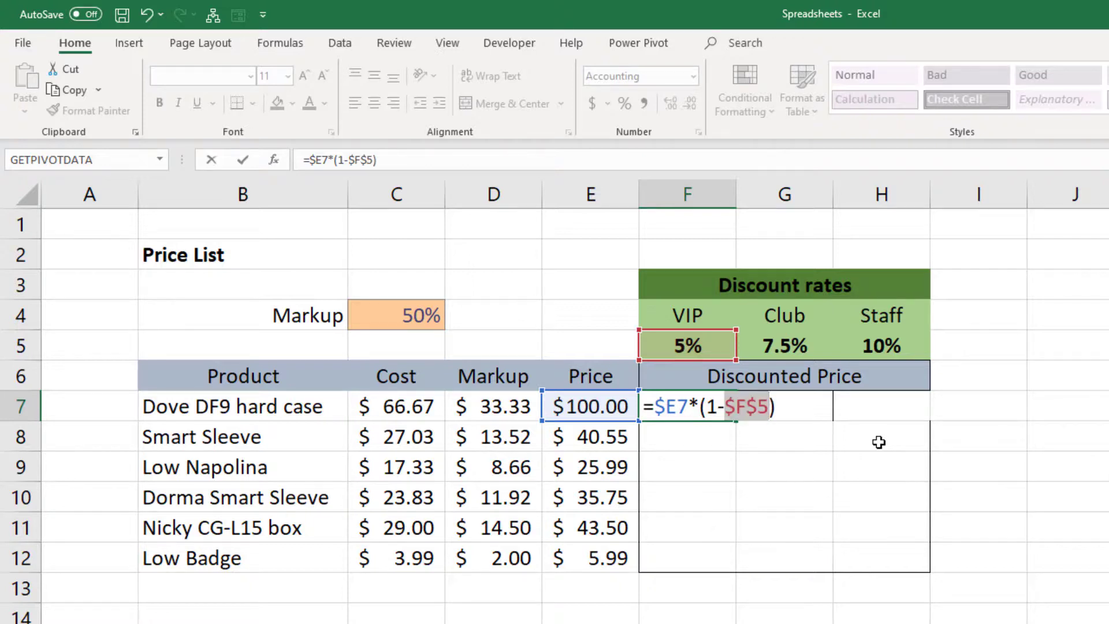
pyautogui.press('F4')
pyautogui.press('F4')
pyautogui.press('F4')
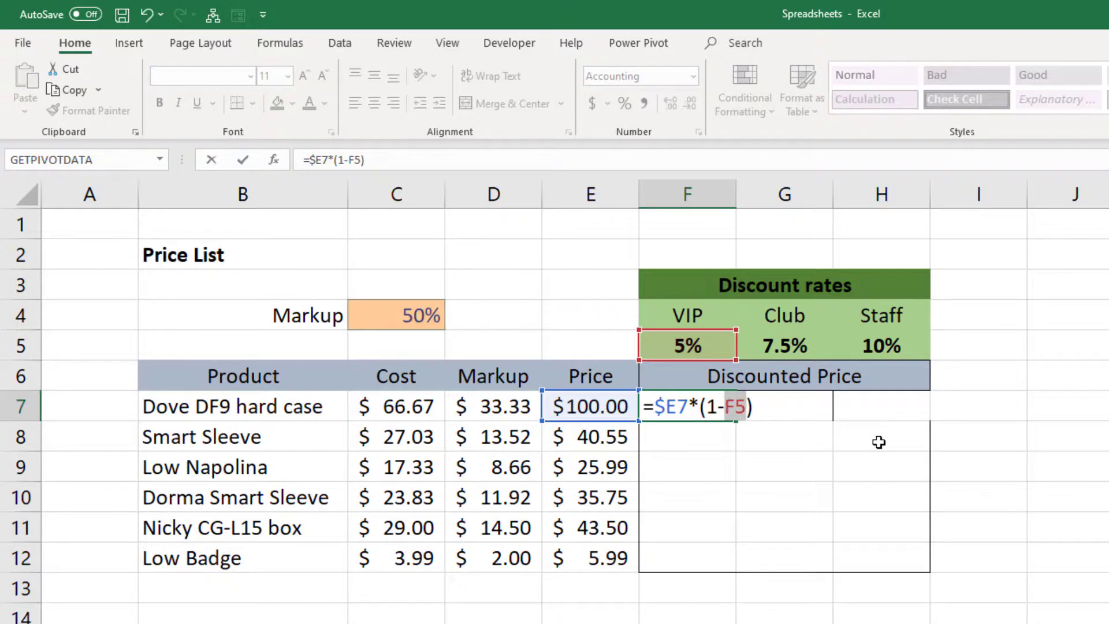
pyautogui.press('F4')
pyautogui.press('F4')
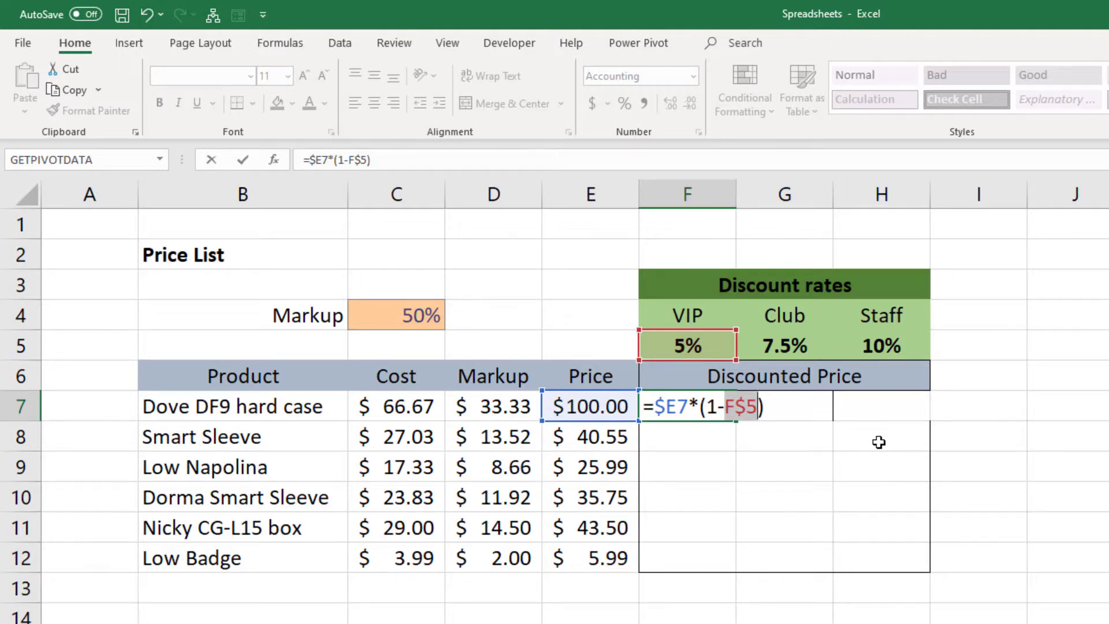
pyautogui.press('Return')
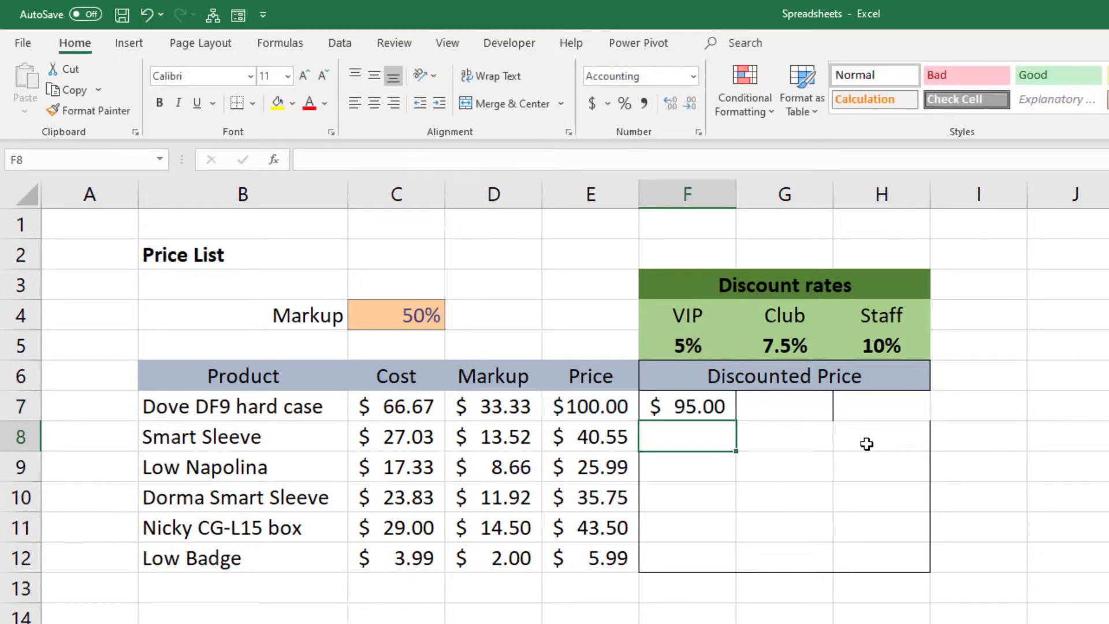
# Step: Fill the mixed-reference formula from F7 down to row 12 and across to column H, and check the references in H12
pyautogui.click(710, 402)
pyautogui.moveTo(735, 454); pyautogui.dragTo(727, 569)
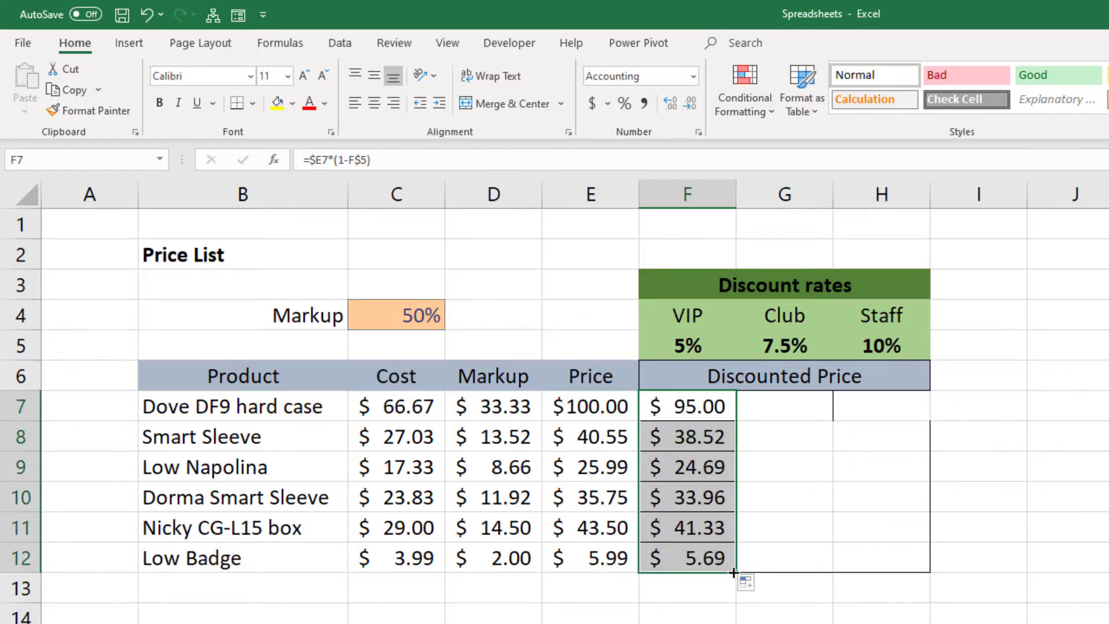
pyautogui.moveTo(734, 572); pyautogui.dragTo(916, 565)
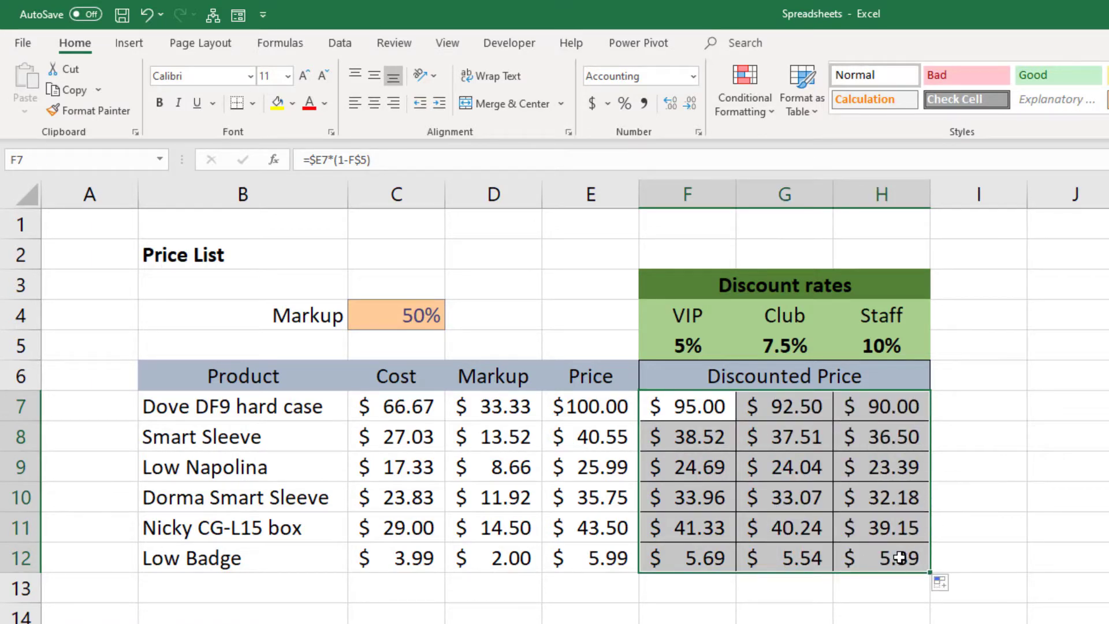
pyautogui.doubleClick(905, 556)
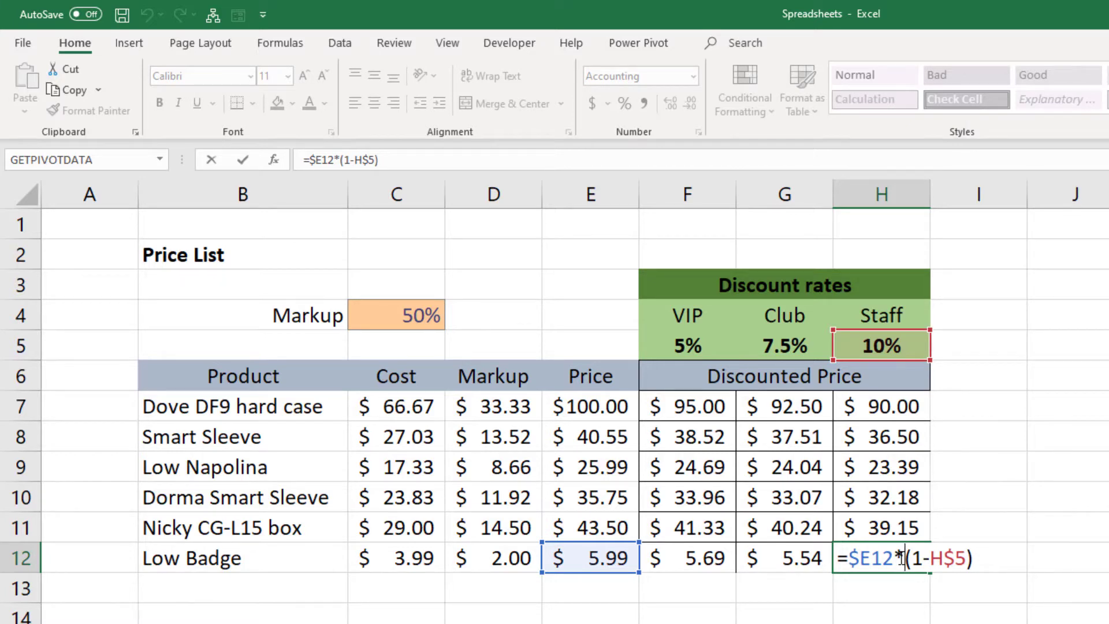
pyautogui.press('Return')
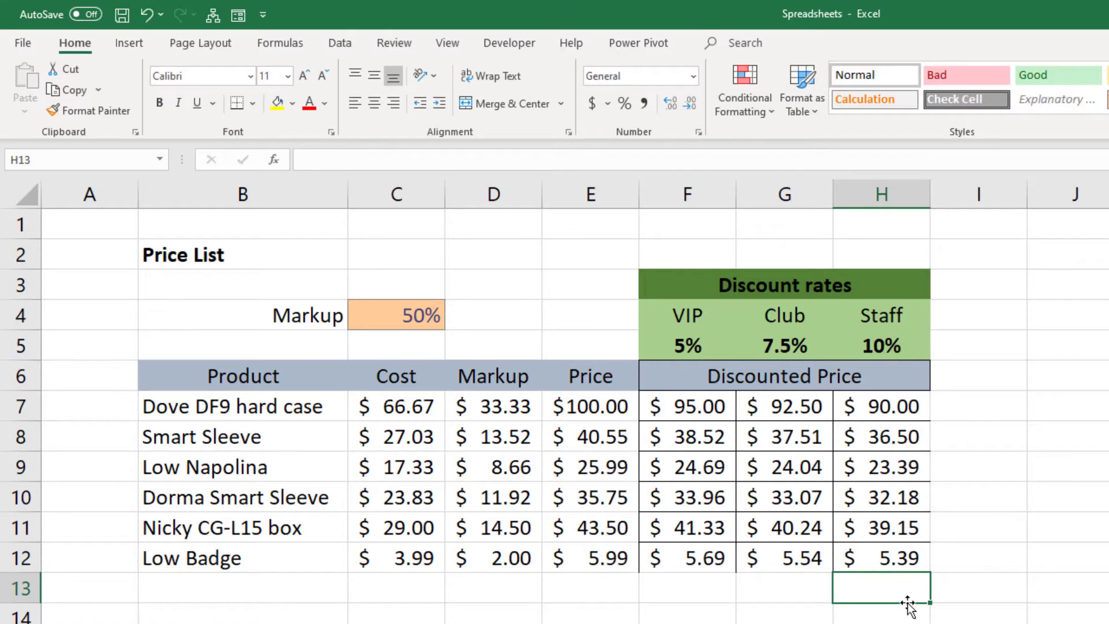